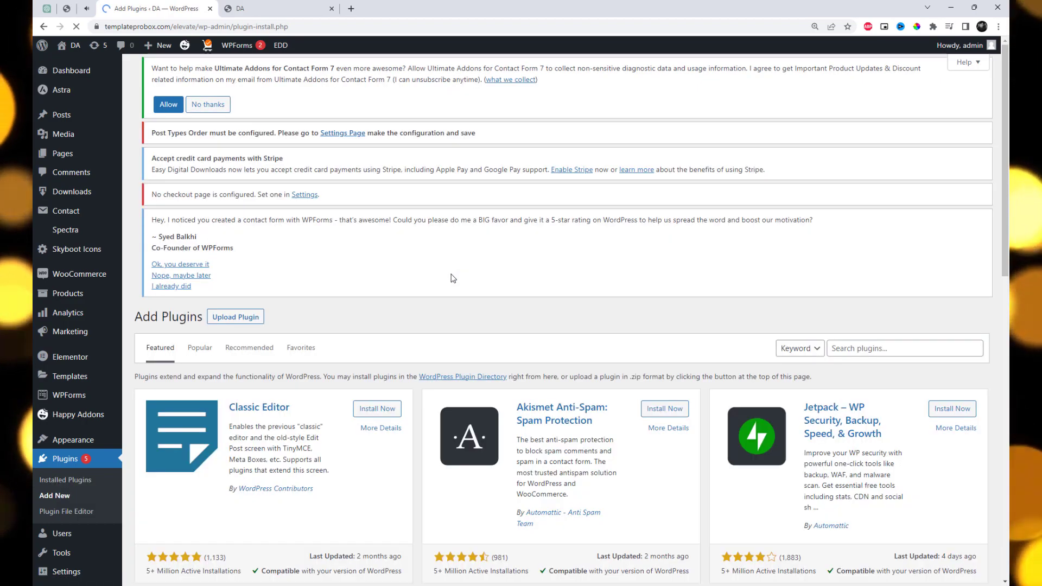
Search the plugin directory for "Happy Elementor Addons"
left_click(897, 372)
type("Happy Elementor Addons")
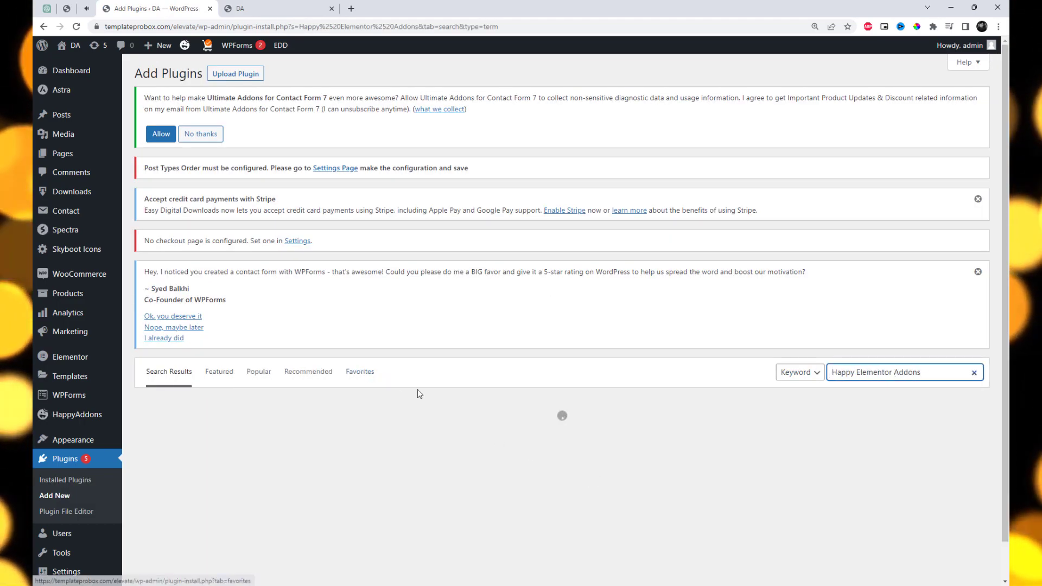
scroll(433, 398, "down", 2)
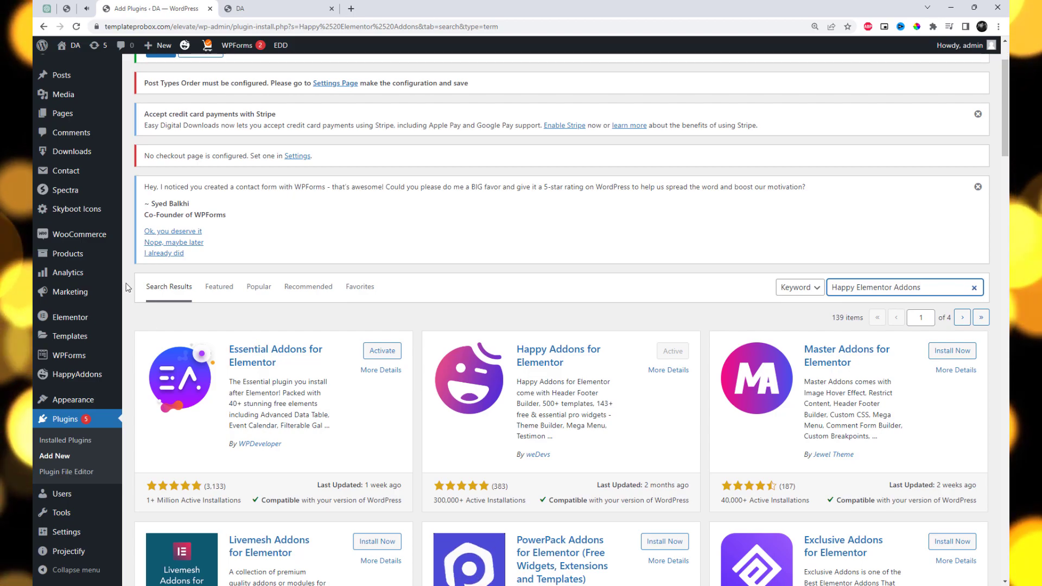
Open the HappyAddons widget settings and check that the Image Accordion widget is enabled
mouse_move(118, 261)
mouse_move(111, 375)
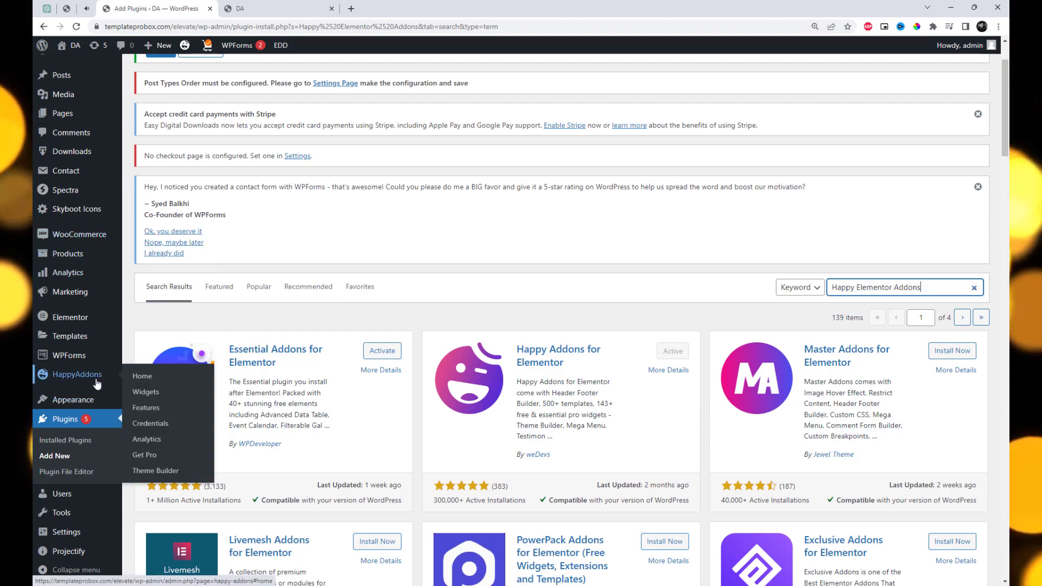
left_click(151, 380)
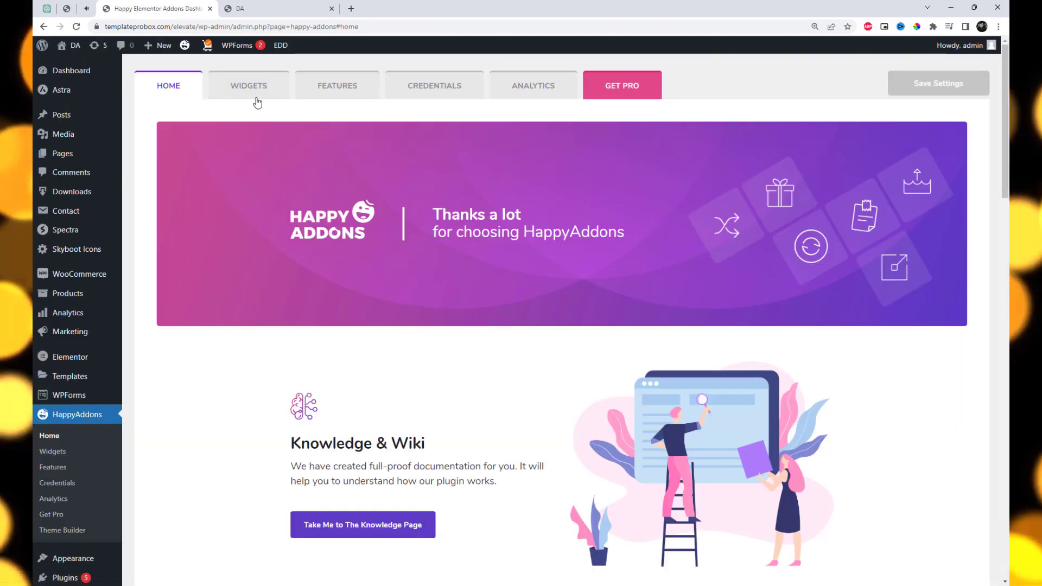
left_click(256, 91)
scroll(489, 305, "down", 3)
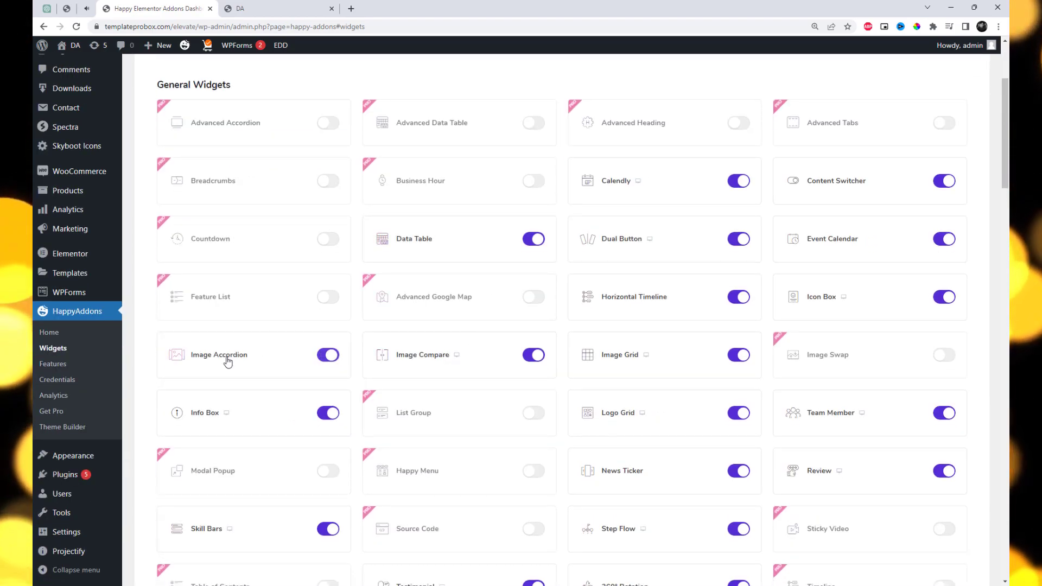
left_click_drag(242, 361, 195, 358)
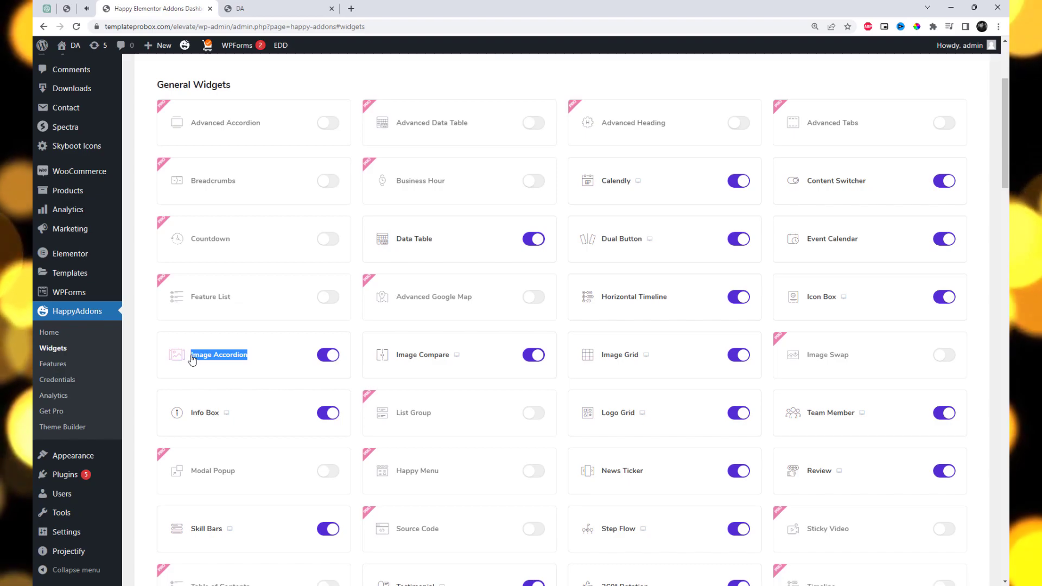
scroll(728, 354, "up", 3)
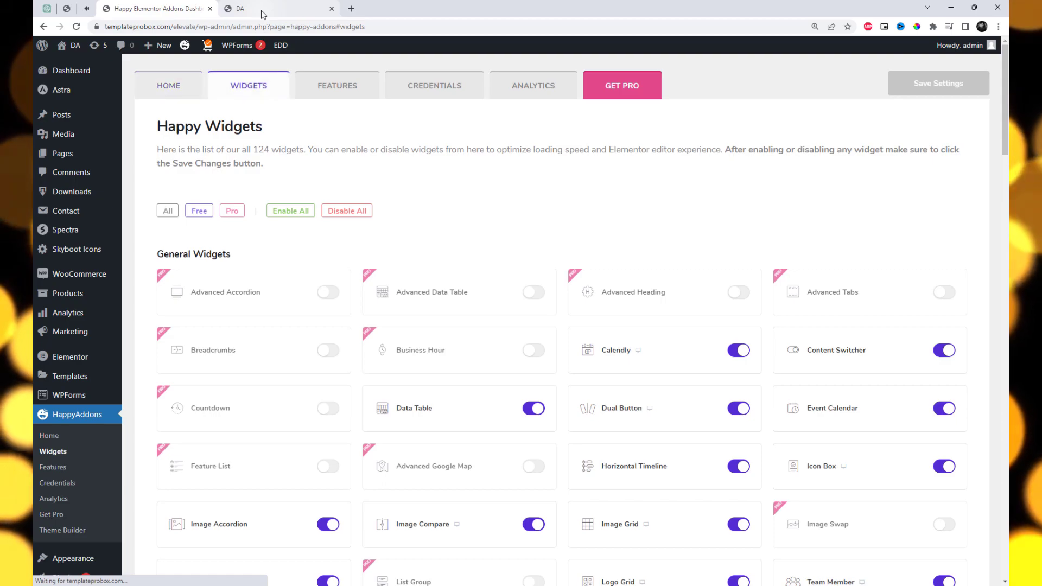
Switch to the site's front-end home page and open it for editing with Elementor in a new browser tab
left_click(261, 11)
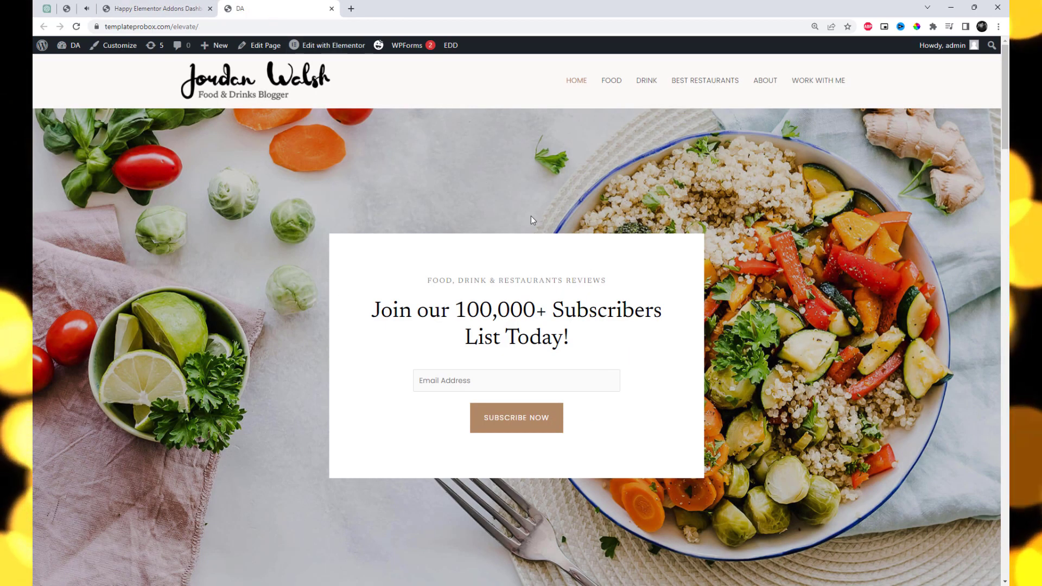
mouse_move(348, 50)
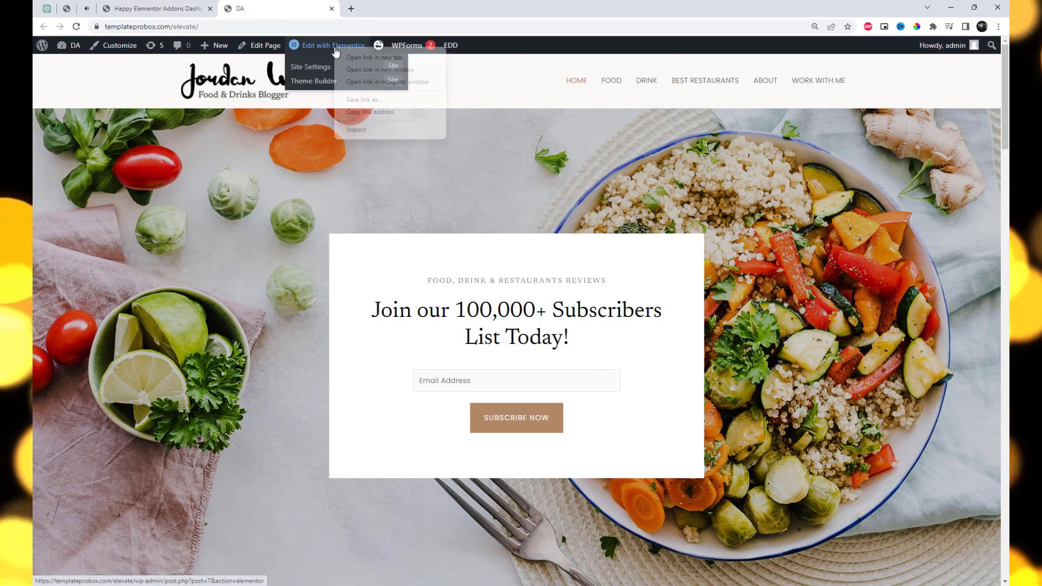
middle_click(356, 45)
scroll(724, 272, "down", 8)
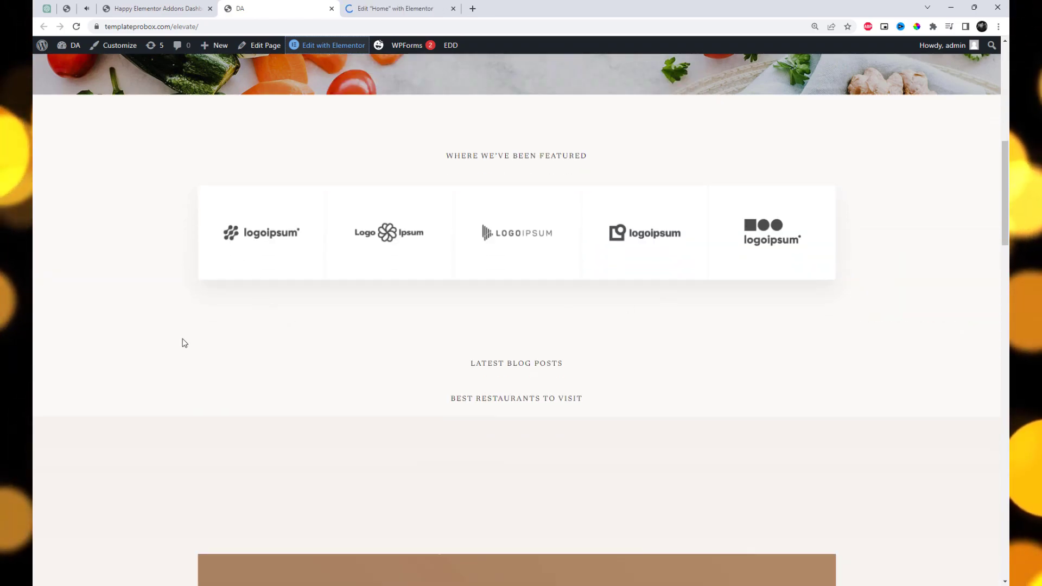
scroll(809, 432, "down", 2)
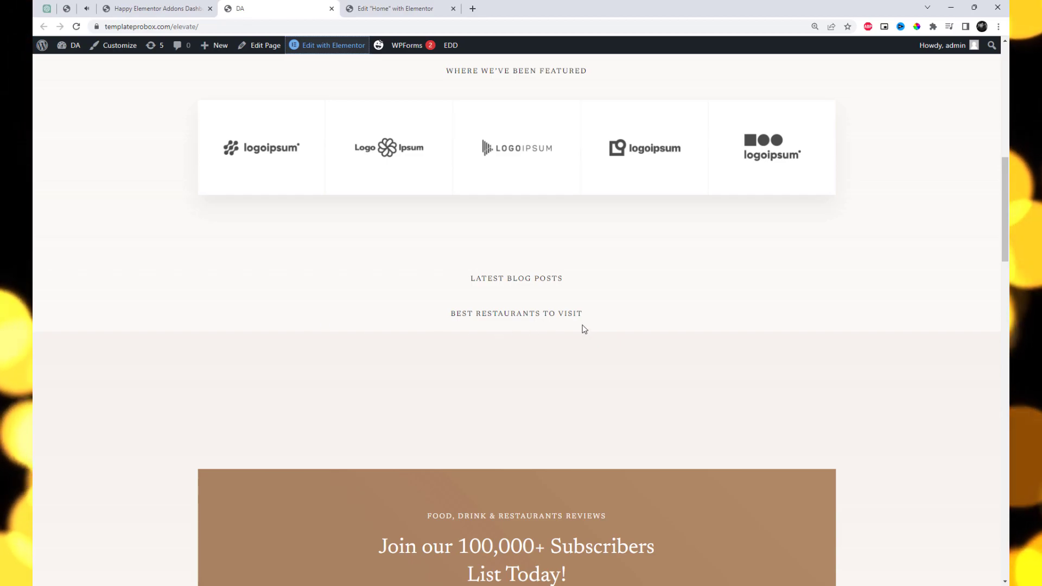
left_click(430, 7)
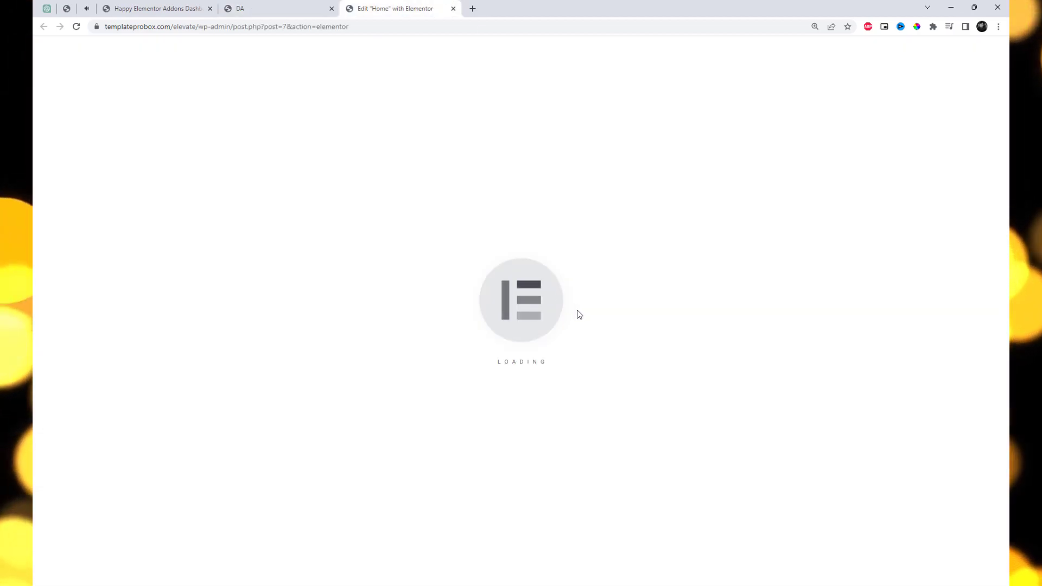
Add a new single-column section below the "Best Restaurants to Visit" heading
scroll(583, 321, "down", 6)
scroll(598, 341, "down", 3)
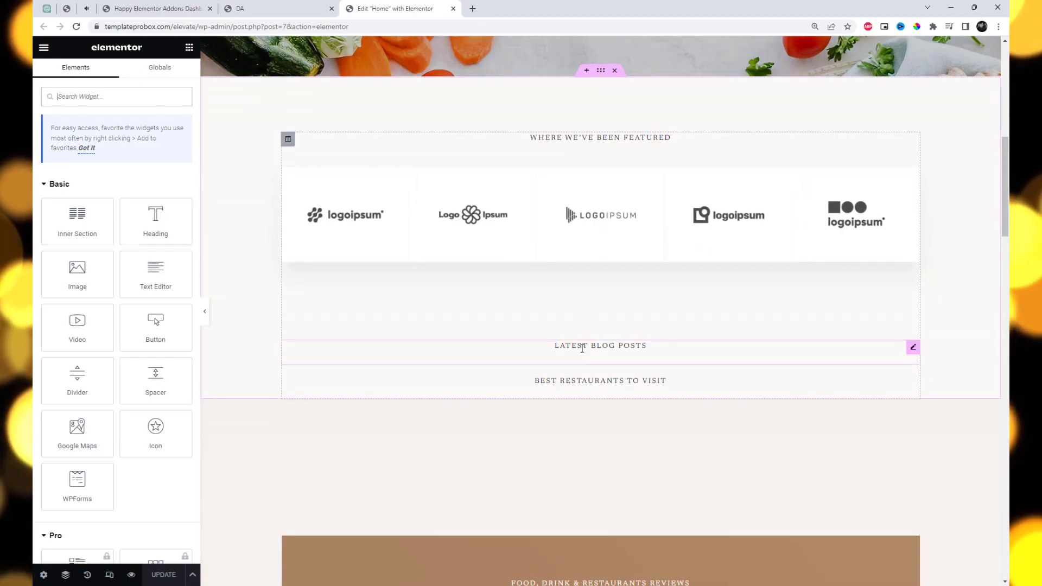
left_click(585, 394)
left_click(557, 449)
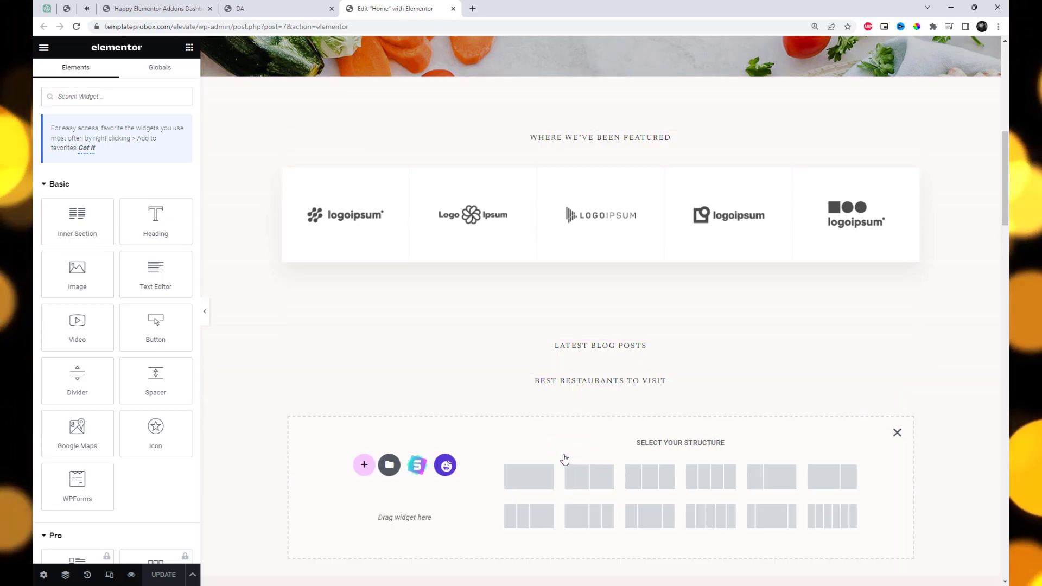
left_click(530, 477)
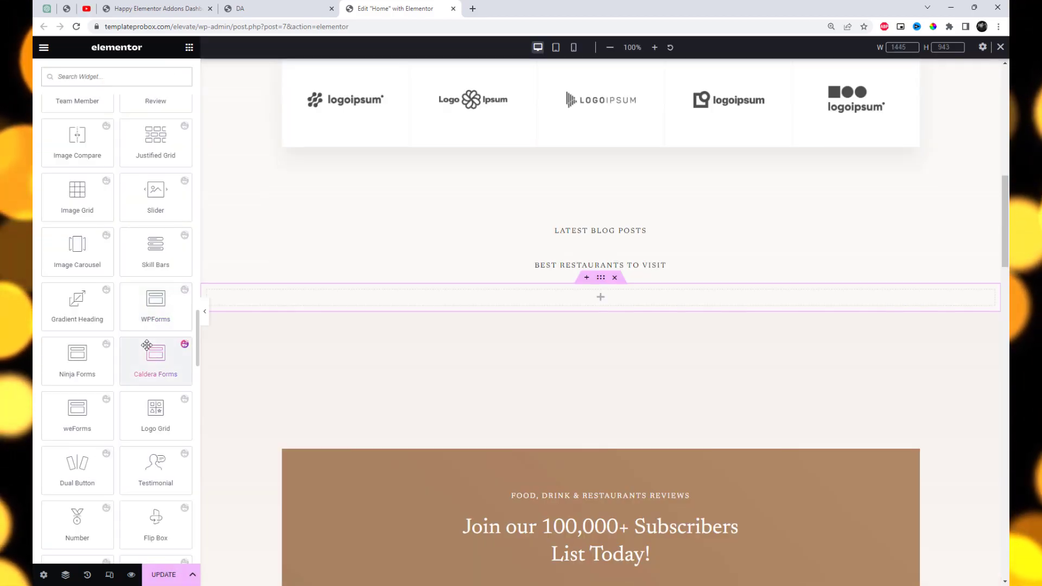
Place the Happy Addons Image Accordion widget in the new empty section
scroll(147, 345, "down", 5)
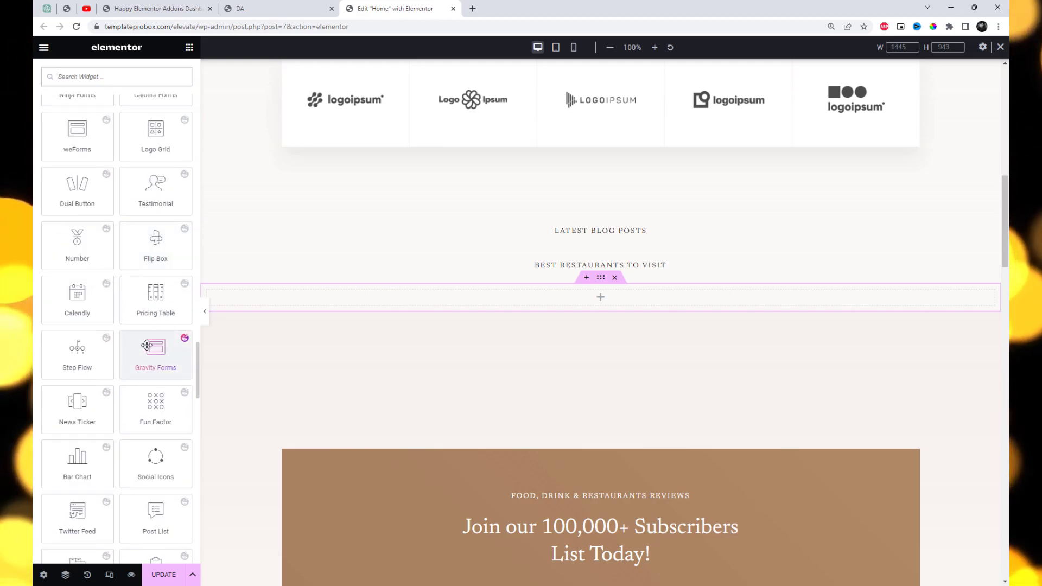
scroll(146, 348, "down", 7)
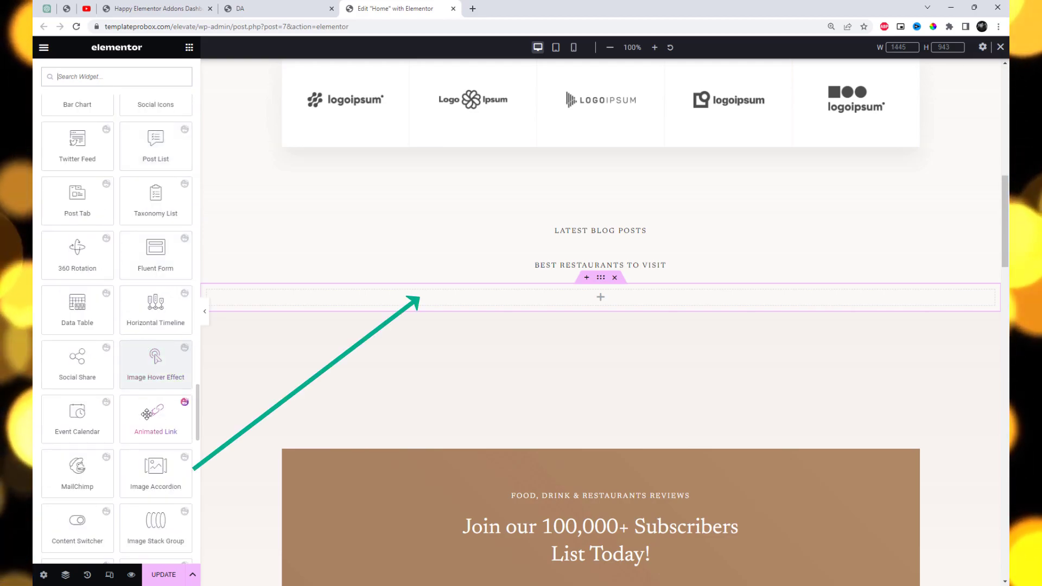
left_click_drag(155, 467, 592, 312)
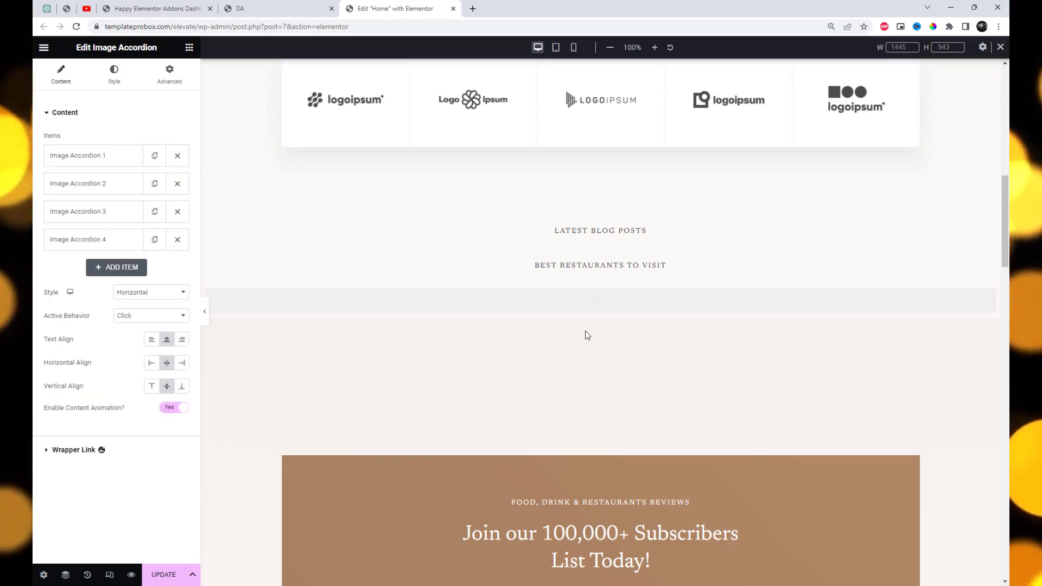
scroll(582, 390, "down", 3)
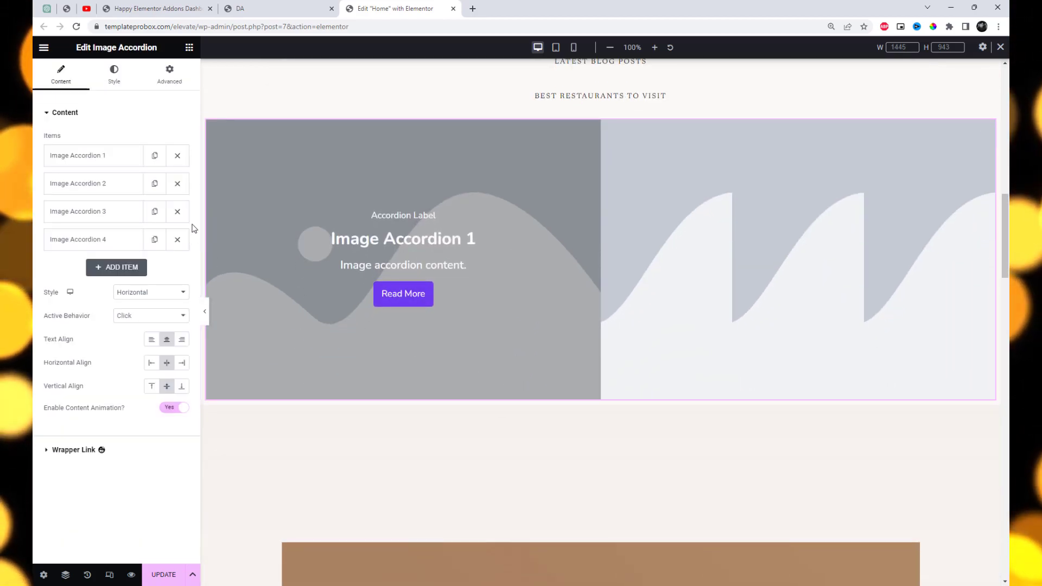
Delete accordion items 2, 3 and 4, keeping only Image Accordion 1
left_click(178, 184)
left_click(178, 184)
left_click(177, 184)
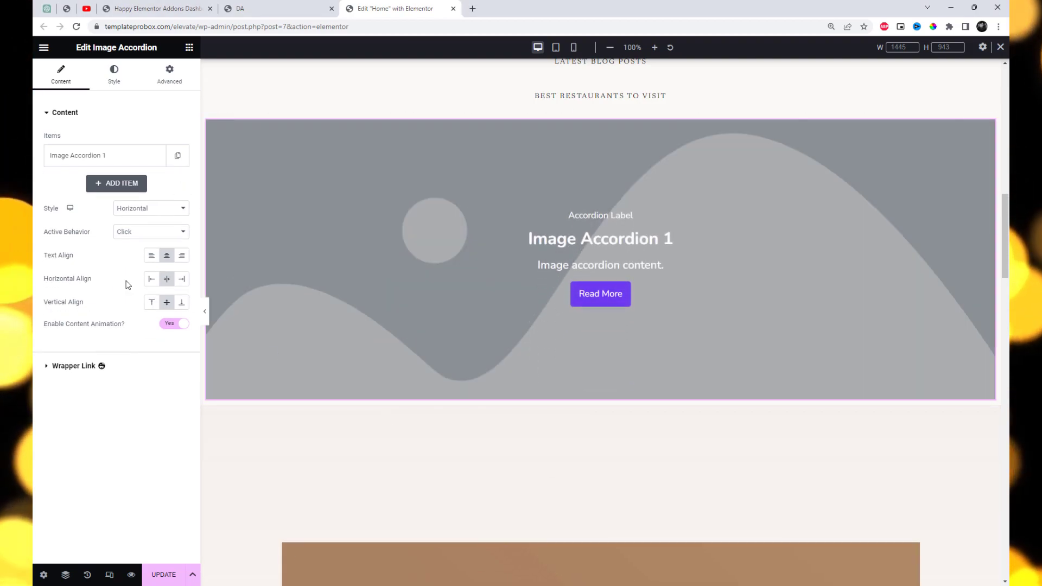
Set the remaining accordion item's image to the dark restaurant dining room photo from the media library
left_click(122, 159)
left_click(140, 221)
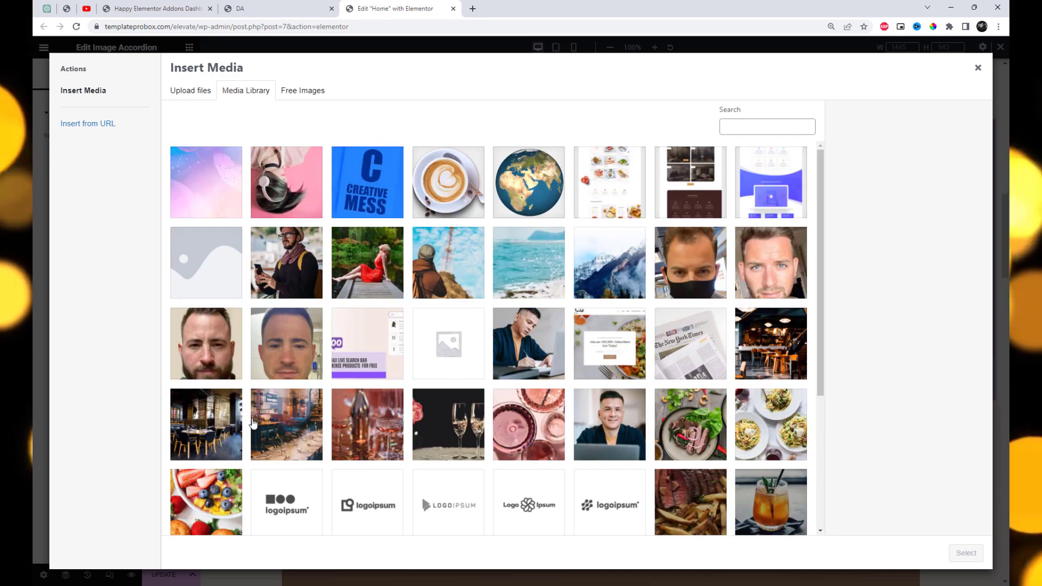
left_click(218, 426)
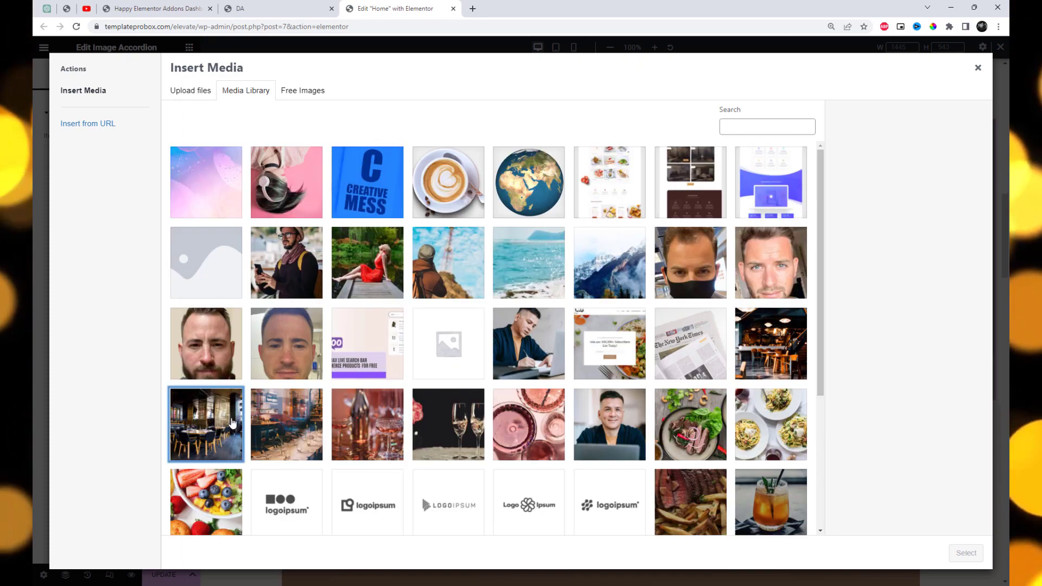
left_click(966, 553)
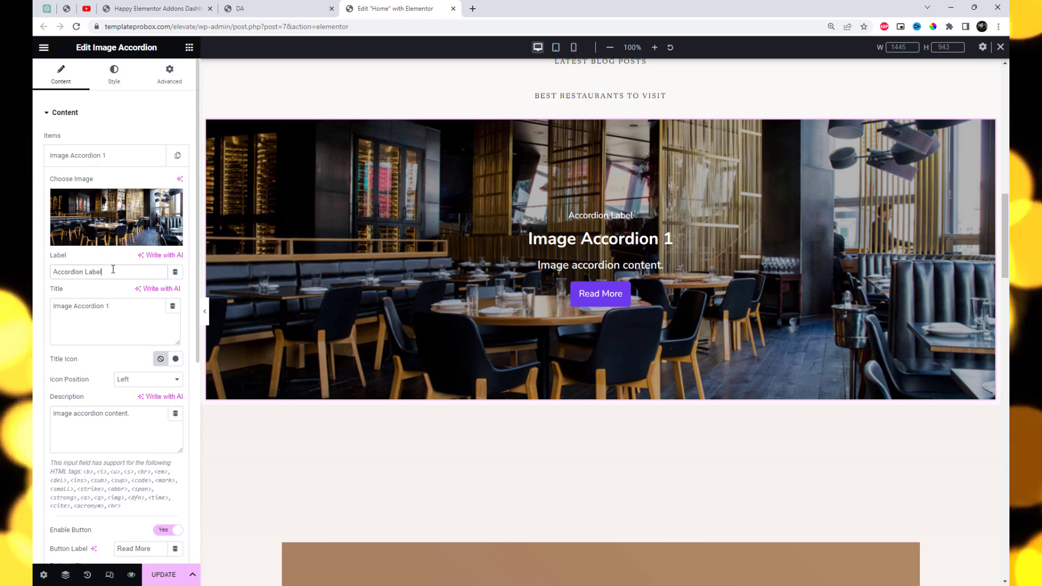
Set the accordion item's label to "Slide 01" and its title to "Image Accordion 01"
type("Slid")
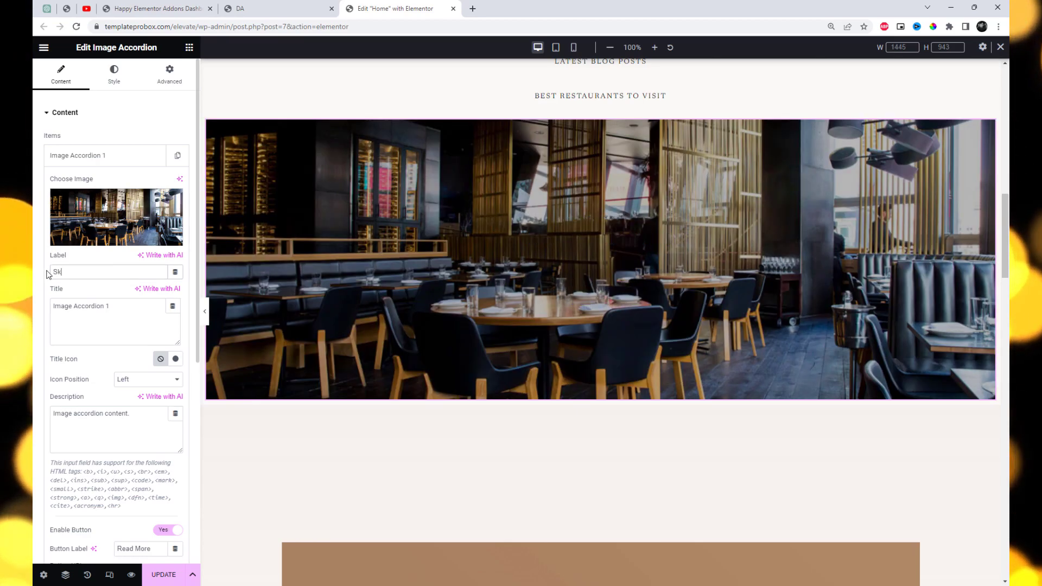
type("e 01")
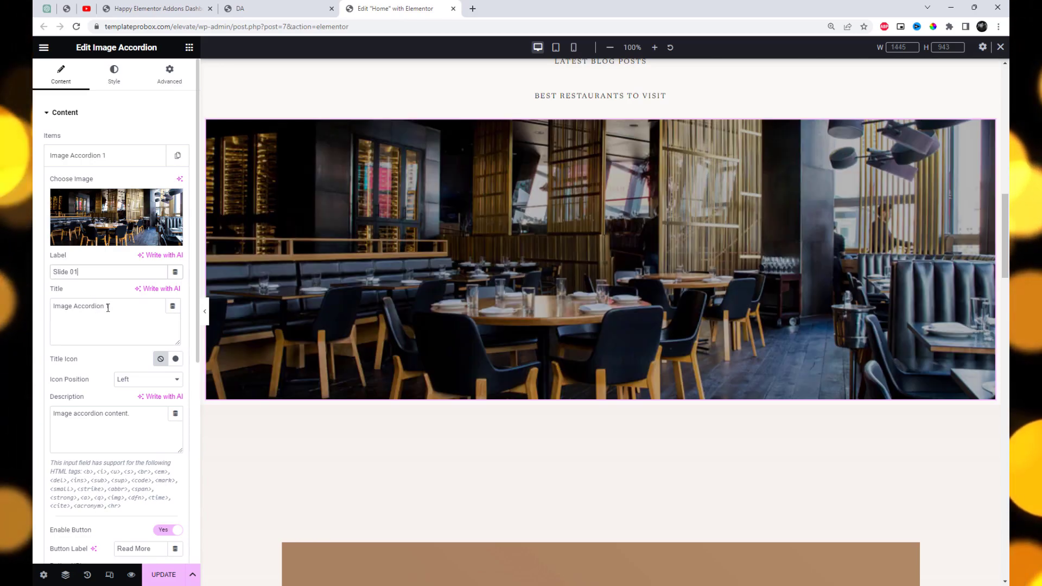
type("01")
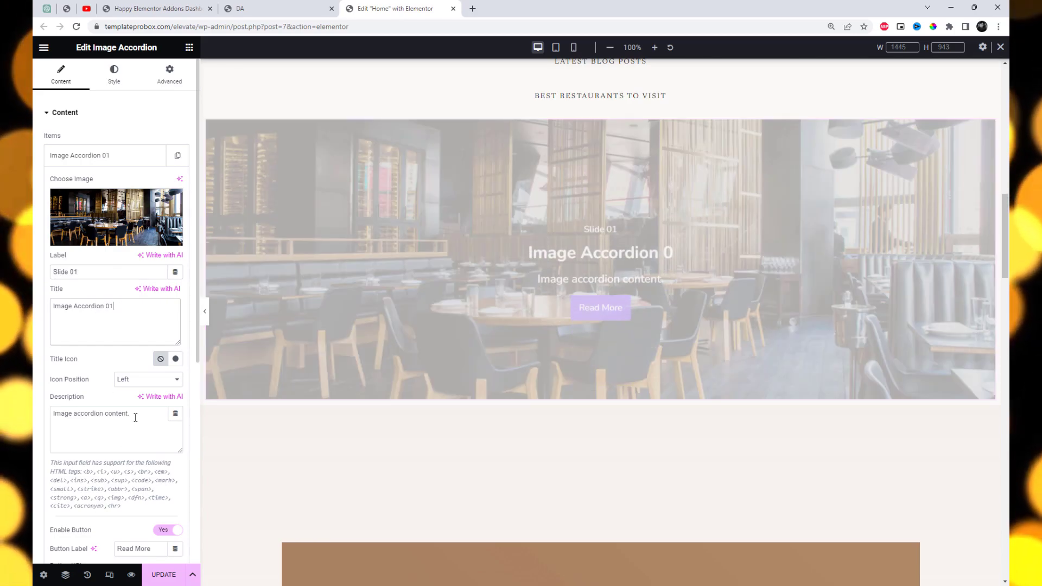
Replace the accordion item's description with "Add extra content here...."
left_click_drag(132, 414, 38, 406)
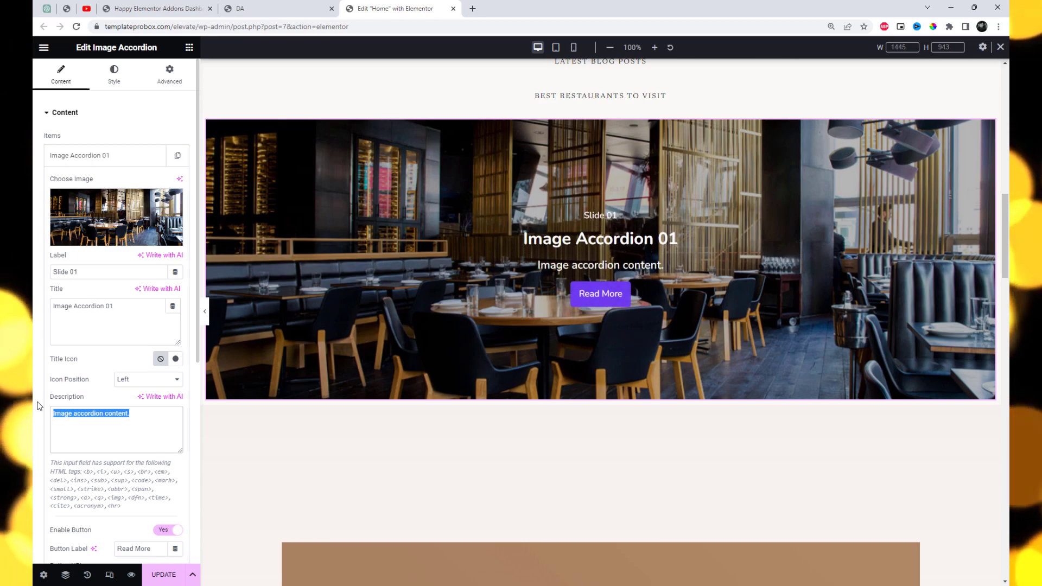
type("Add ")
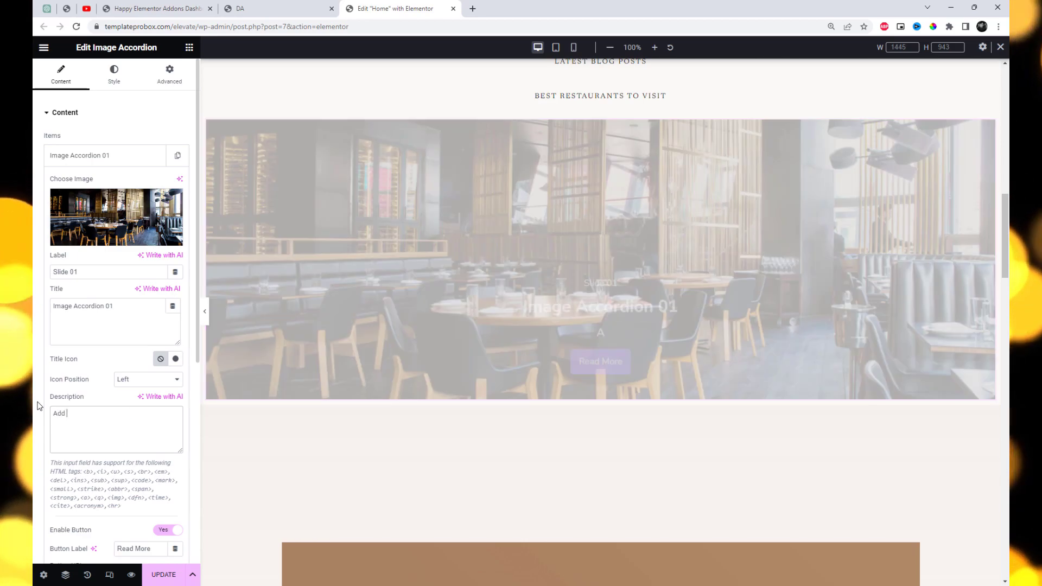
type("extra")
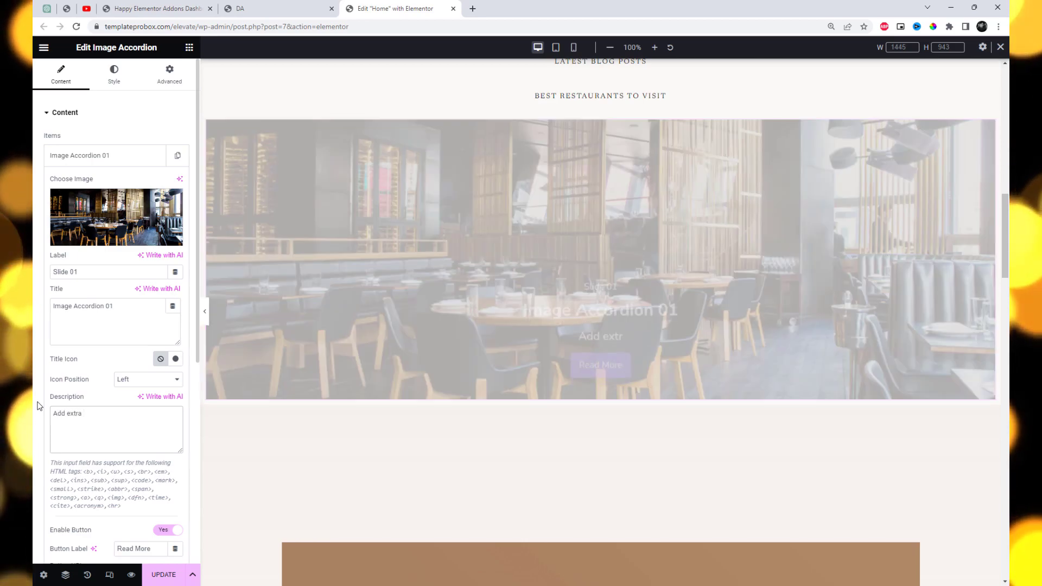
type(" cont")
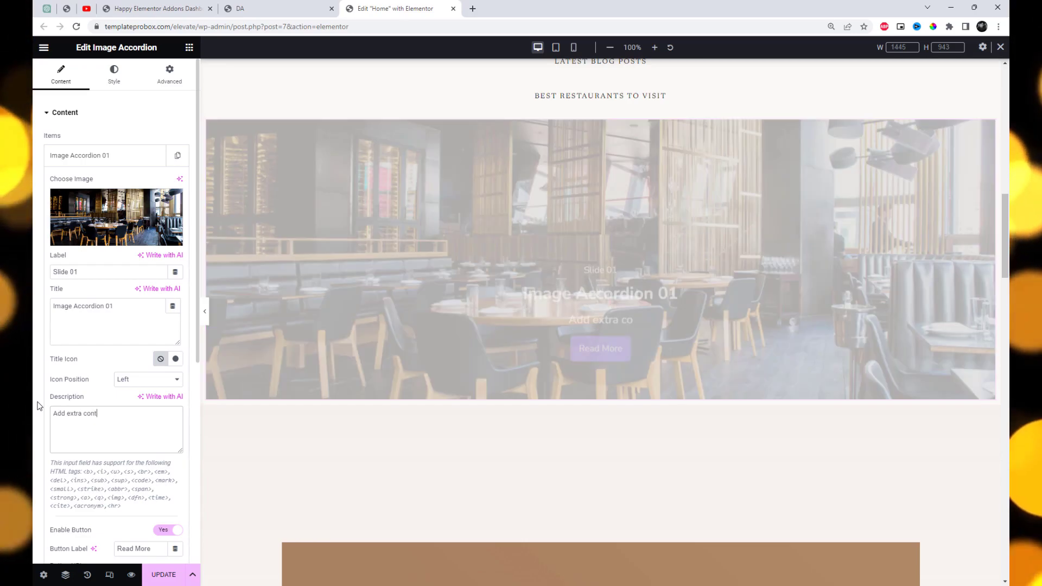
type("ent here....")
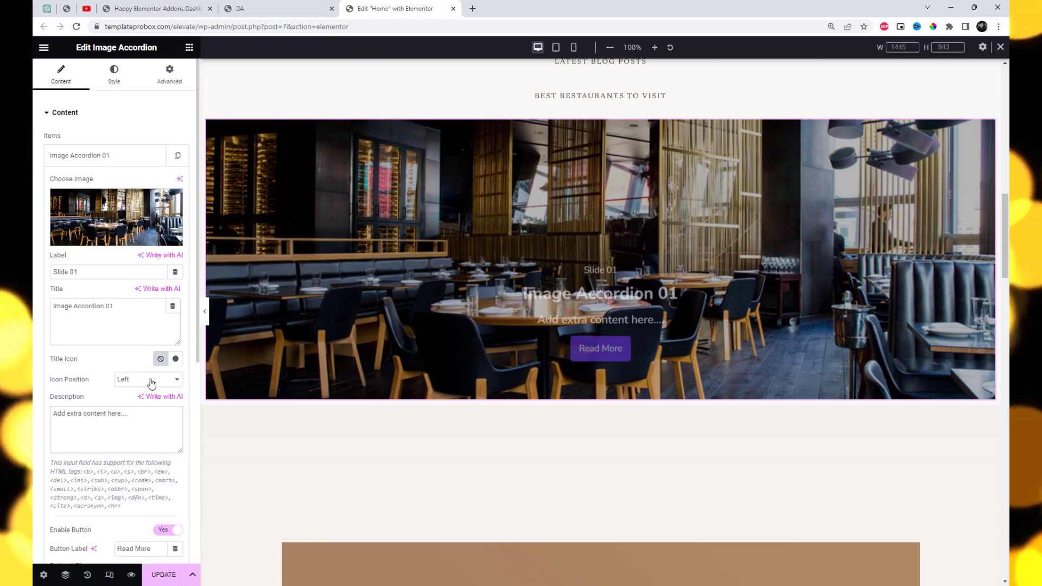
Try the Right icon position for the item's title icon, and return it to Left
left_click(148, 380)
left_click(148, 397)
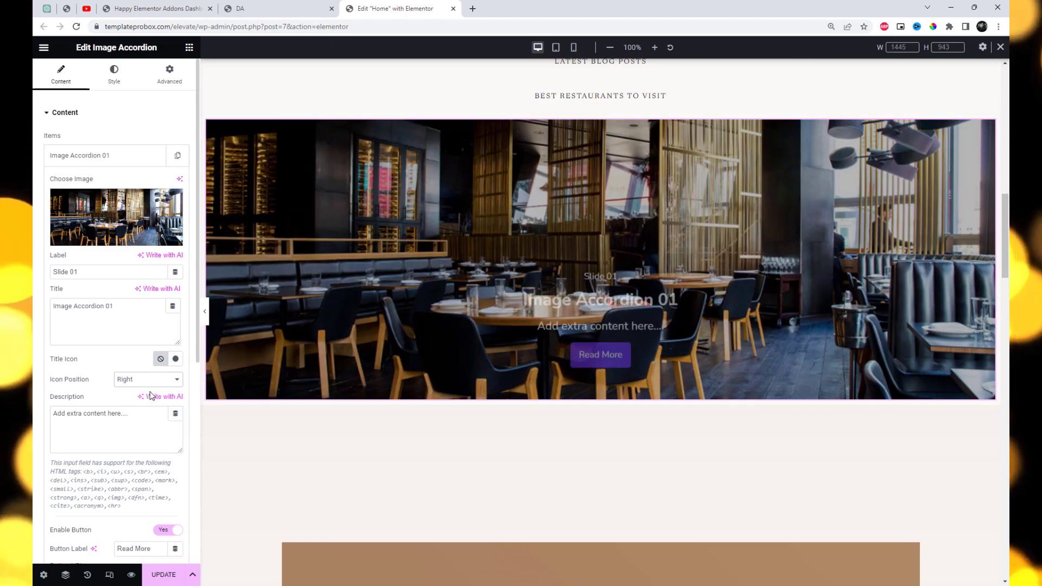
left_click(154, 383)
left_click(142, 387)
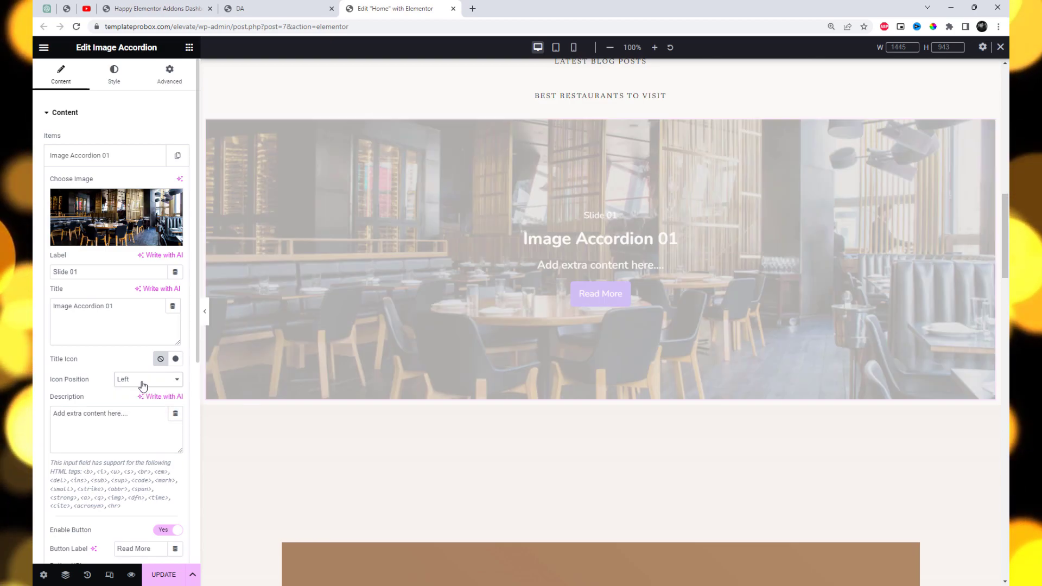
Collapse the Image Accordion 01 item and duplicate it three times to make four items
left_click(120, 162)
left_click(179, 158)
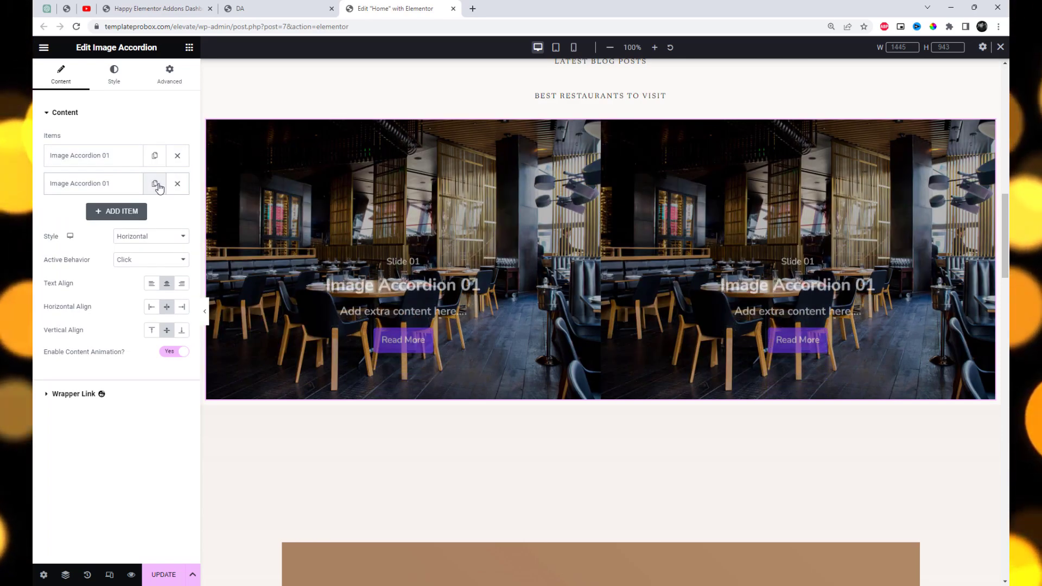
left_click(154, 184)
left_click(155, 211)
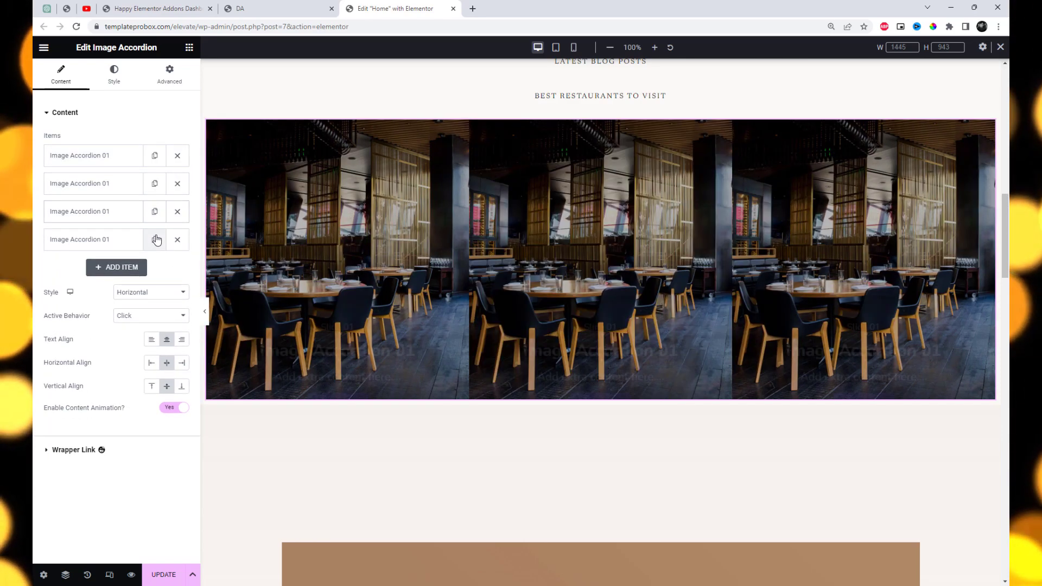
left_click(155, 239)
left_click(120, 184)
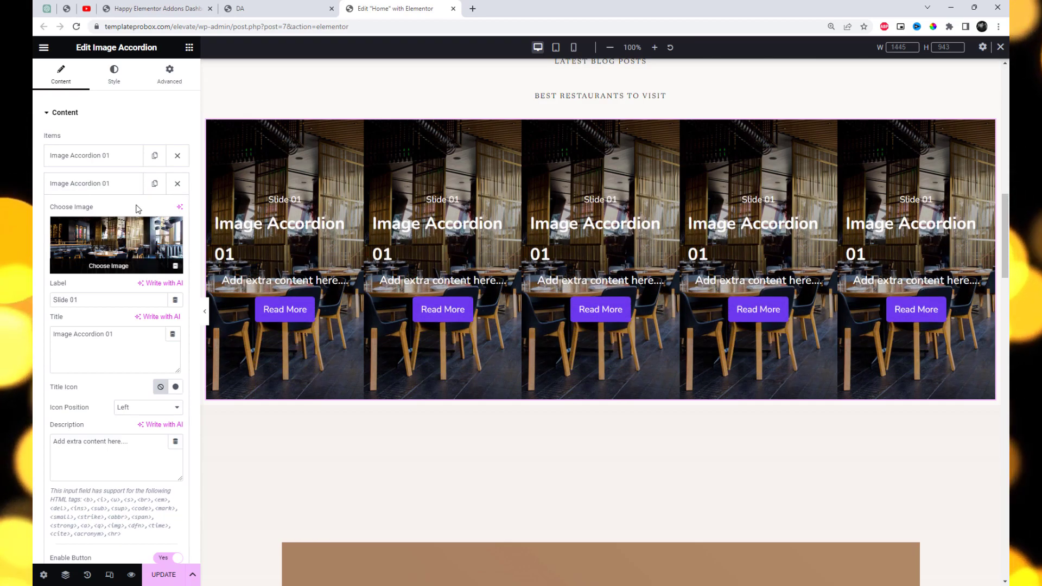
left_click(123, 184)
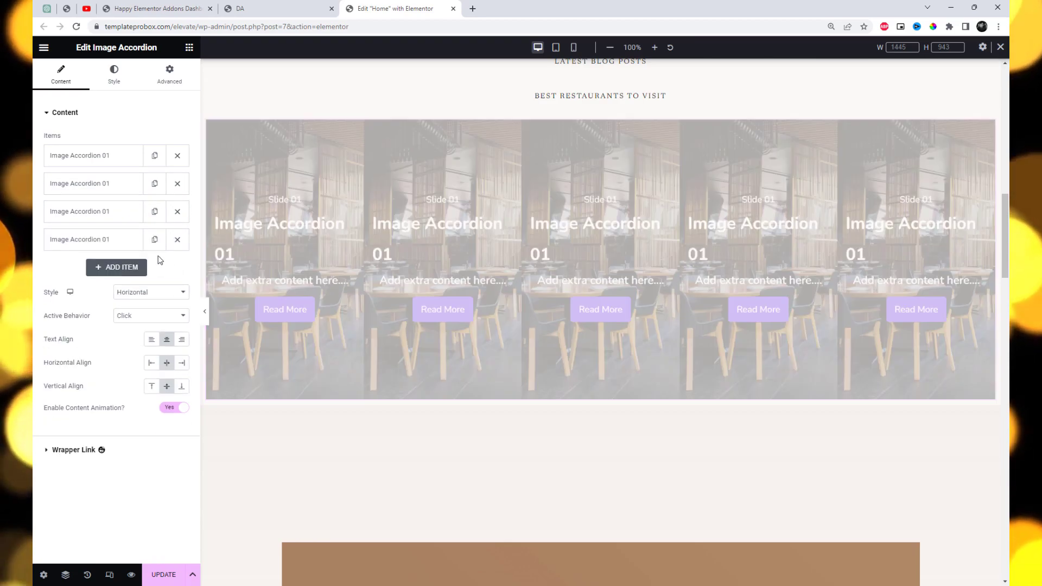
Replace the second accordion item's image with the media library photo of a bottle and pink cocktail glasses
left_click(114, 184)
left_click(122, 234)
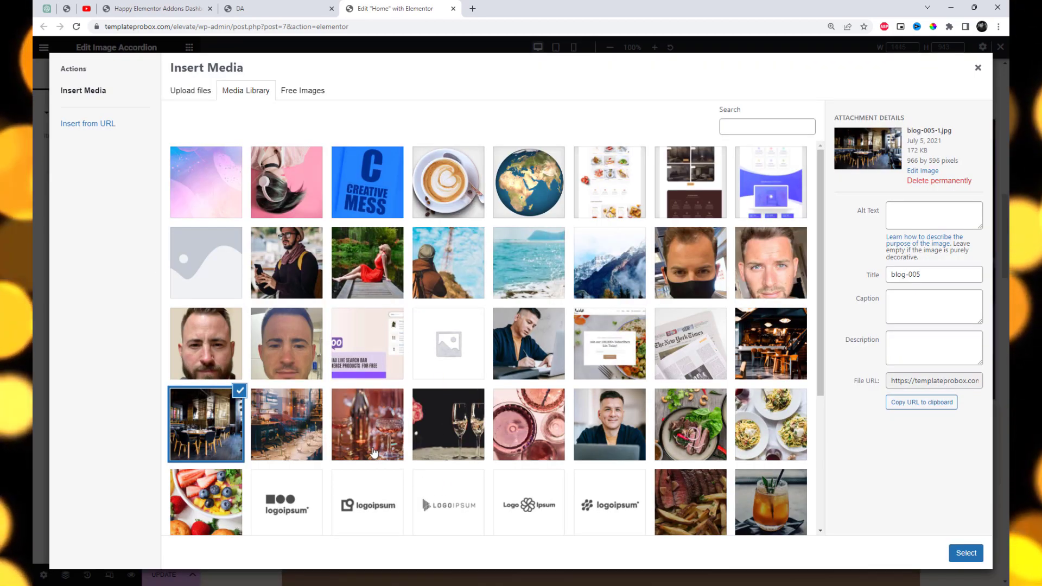
left_click(373, 452)
left_click(966, 553)
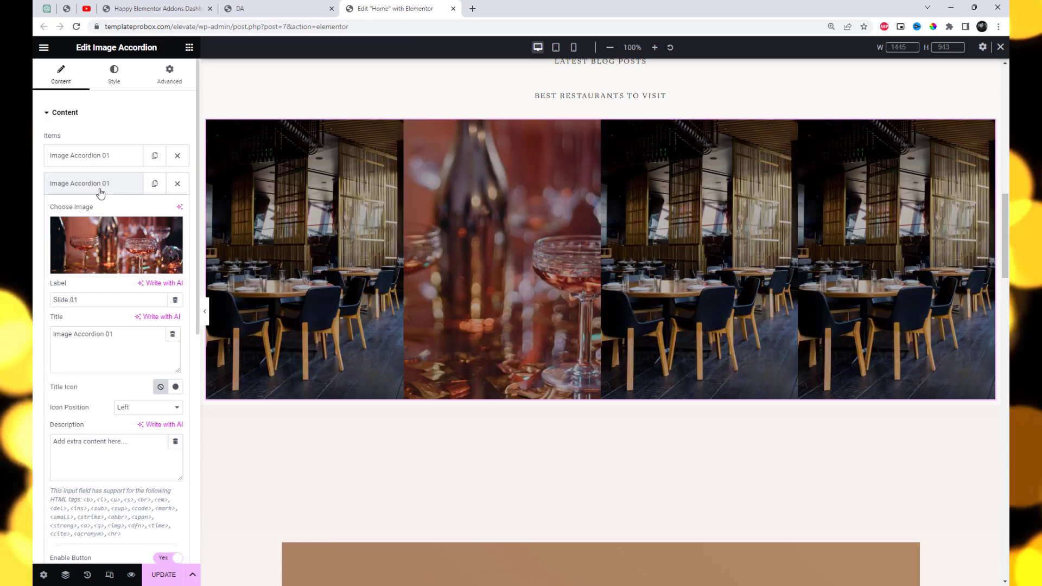
Replace the third accordion item's image with the media library photo of two champagne glasses on a dark background
left_click(98, 185)
left_click(124, 211)
left_click(127, 285)
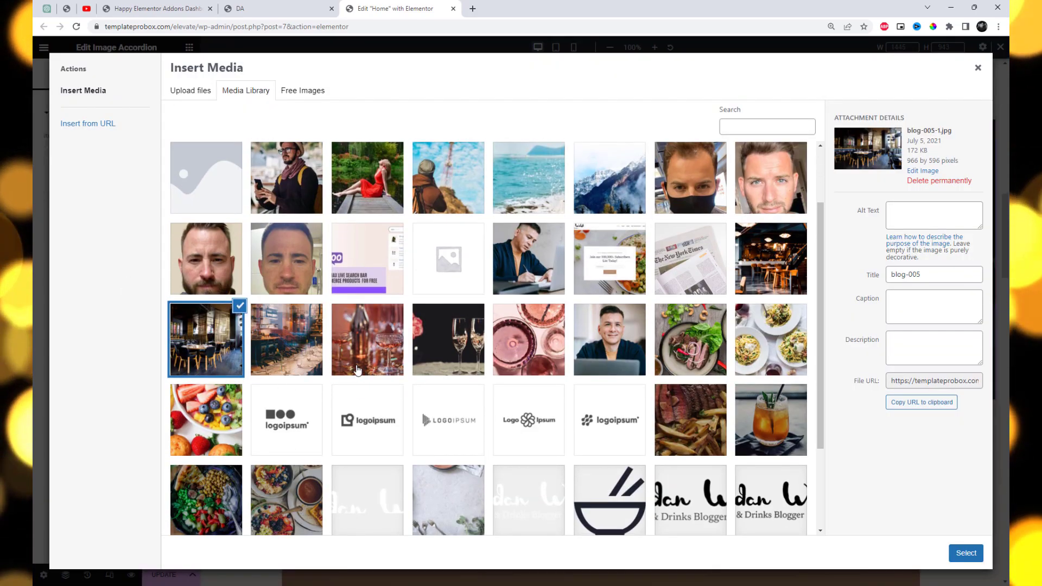
left_click(474, 363)
left_click(966, 553)
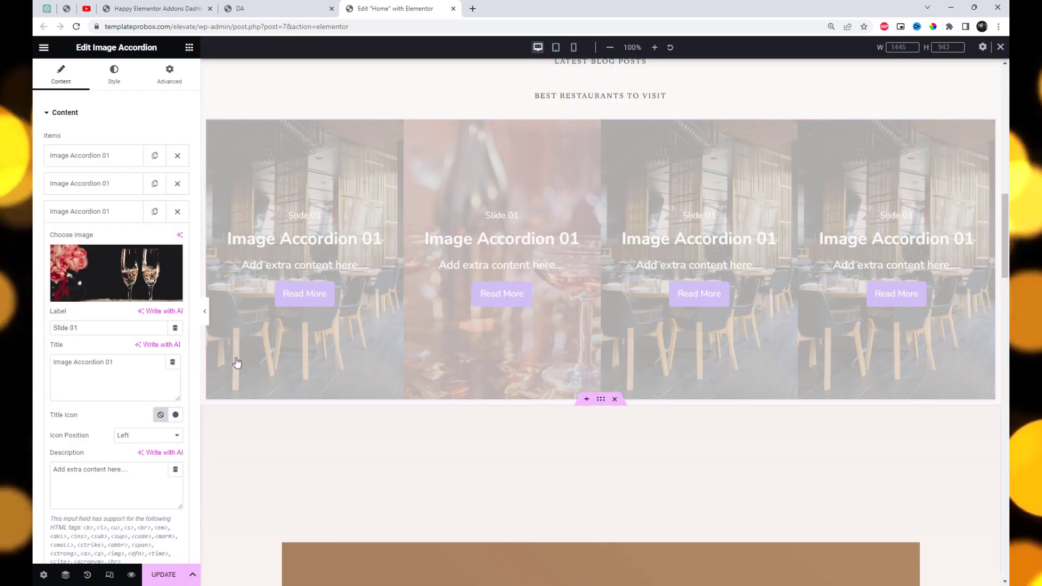
Replace the fourth accordion item's image with the media library photo of an orange iced cocktail, and collapse the item
left_click(113, 218)
left_click(113, 218)
left_click(156, 293)
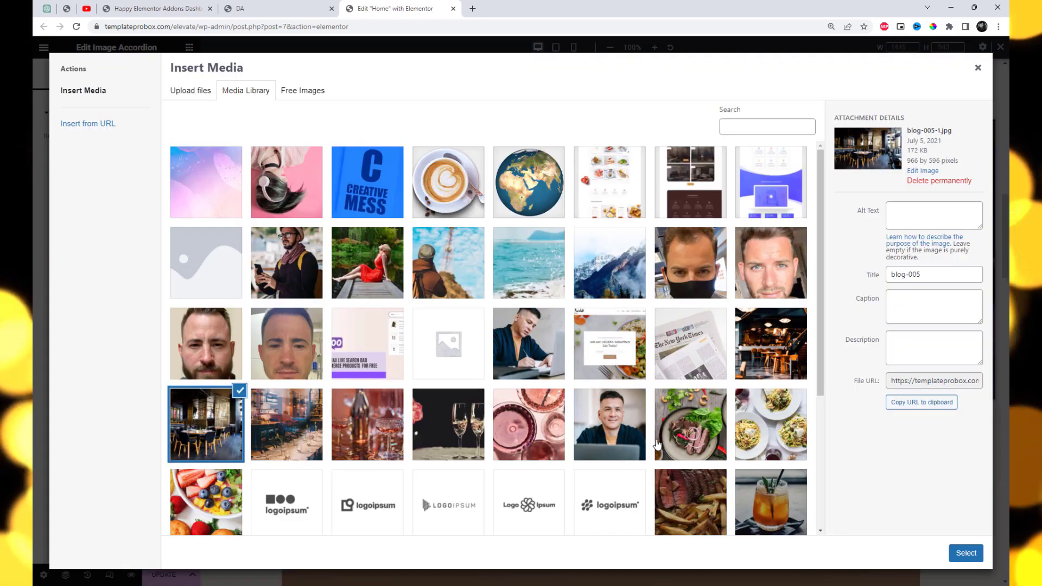
scroll(764, 352, "down", 2)
left_click(755, 429)
left_click(966, 554)
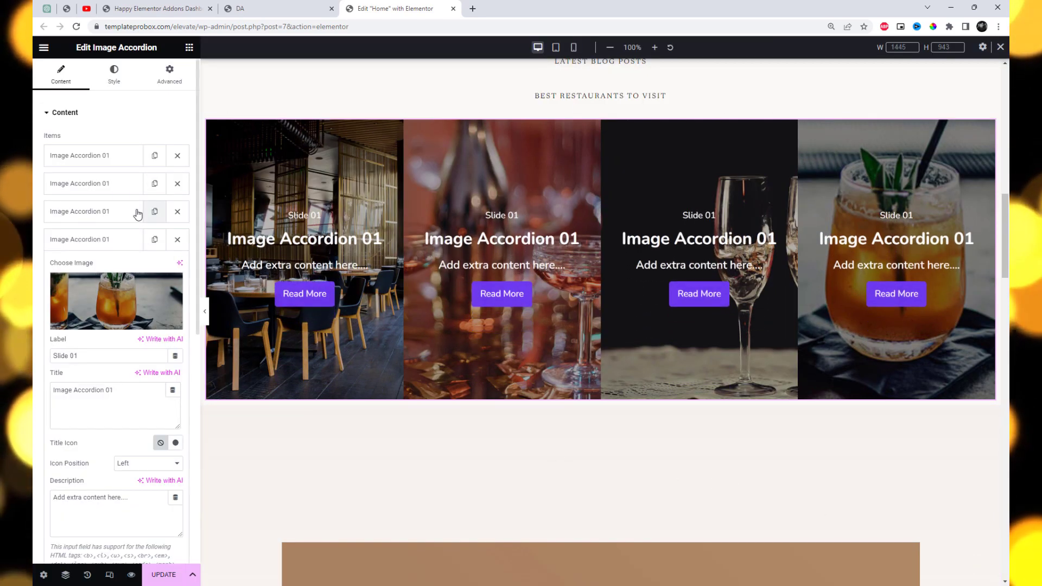
left_click(123, 238)
Try the Vertical style for the image accordion, and return it to Horizontal
left_click(151, 292)
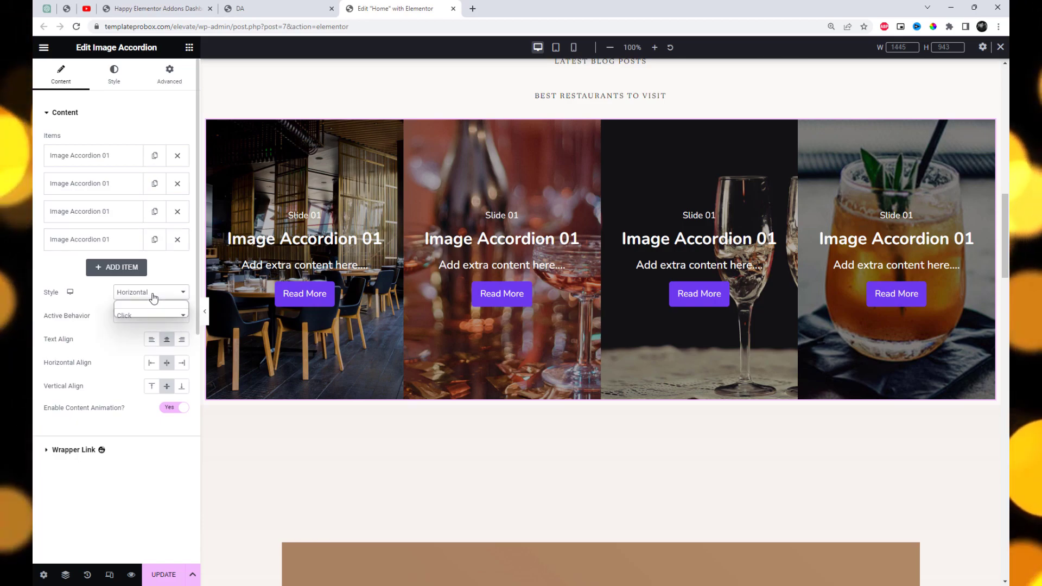
left_click(146, 313)
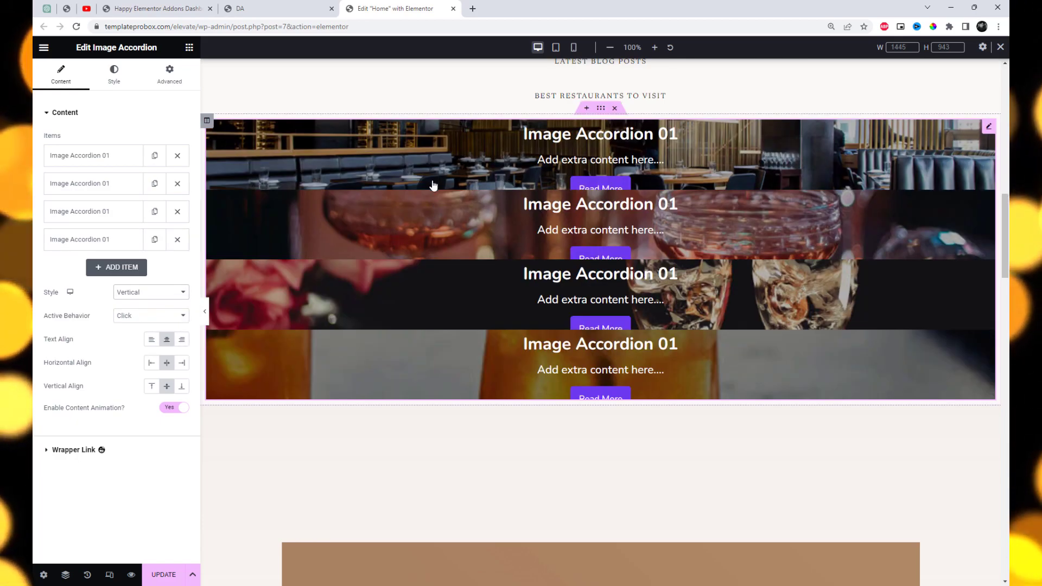
left_click(154, 293)
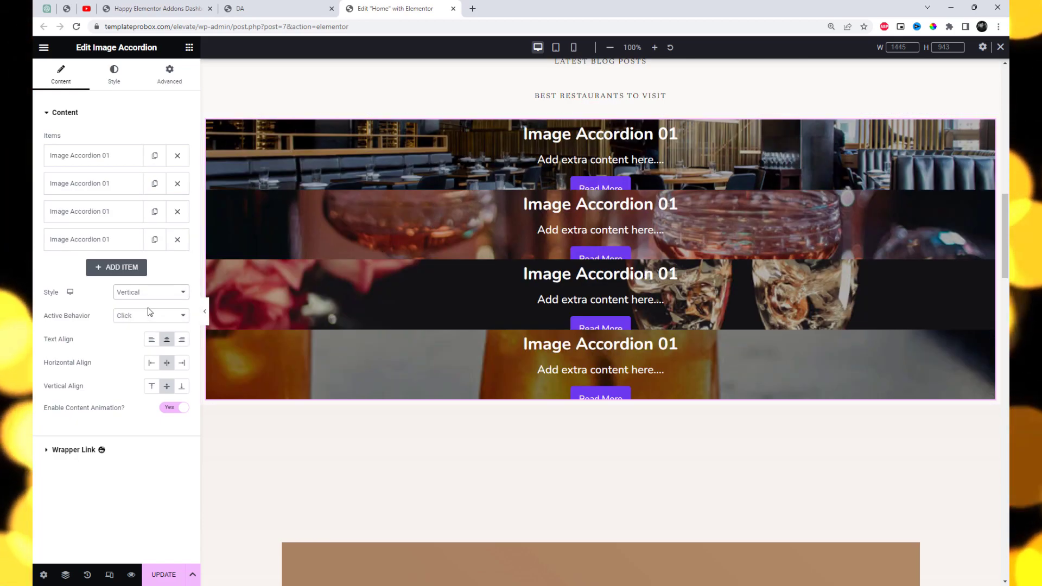
left_click(143, 304)
Try accordion heights of 500 and 550 px, and settle on about 545 px
left_click(114, 74)
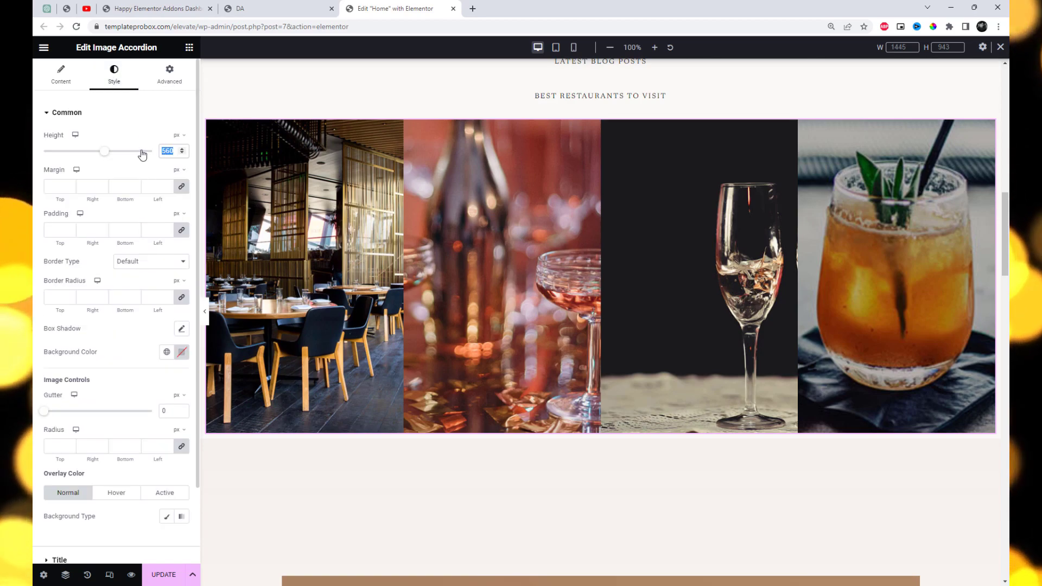
type("500")
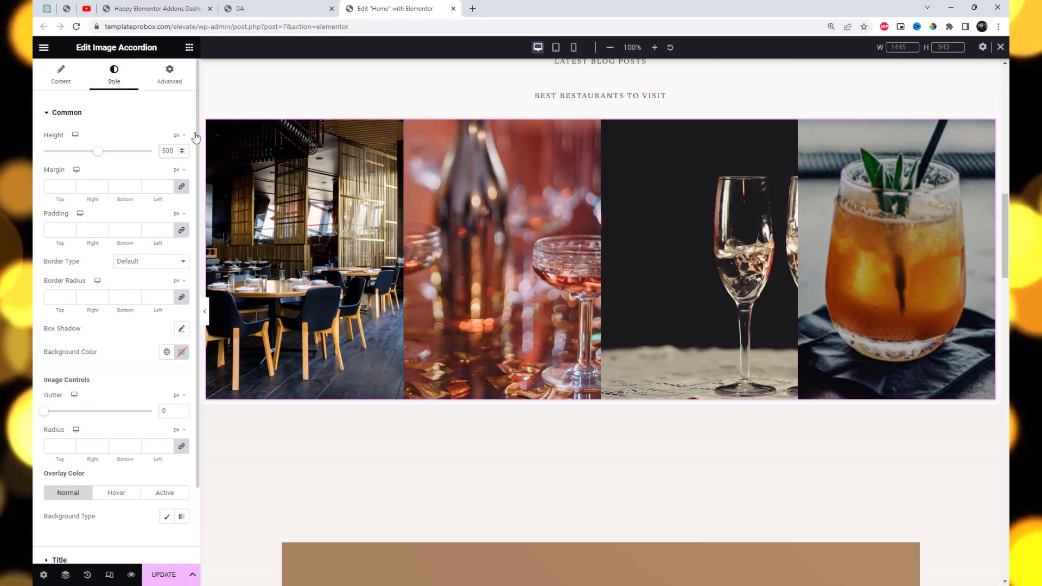
double_click(165, 151)
type("550")
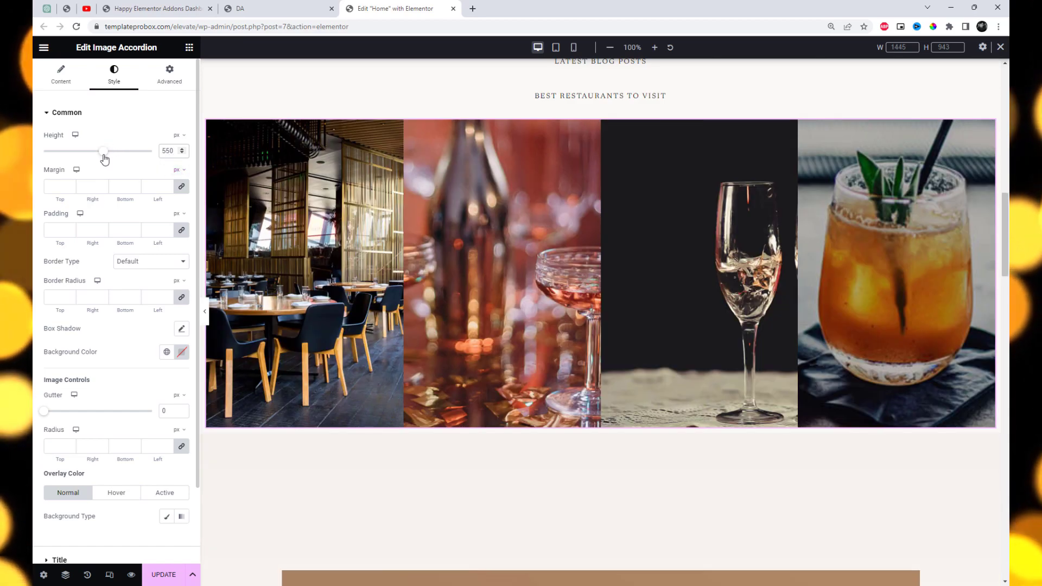
left_click_drag(103, 151, 103, 151)
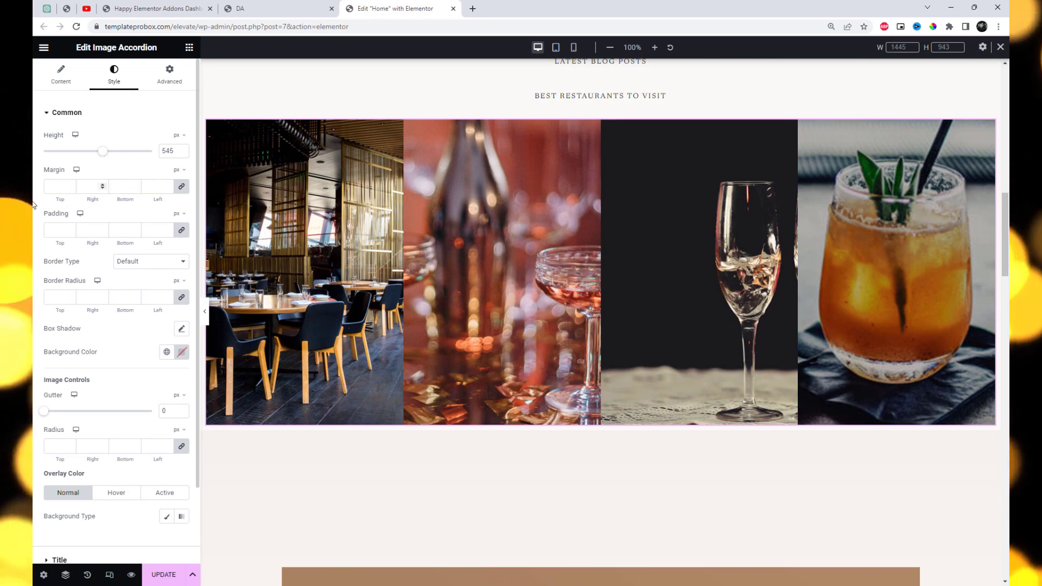
Try linked accordion margins of 10 and 5 px, and clear the margin values
left_click(58, 187)
type("10")
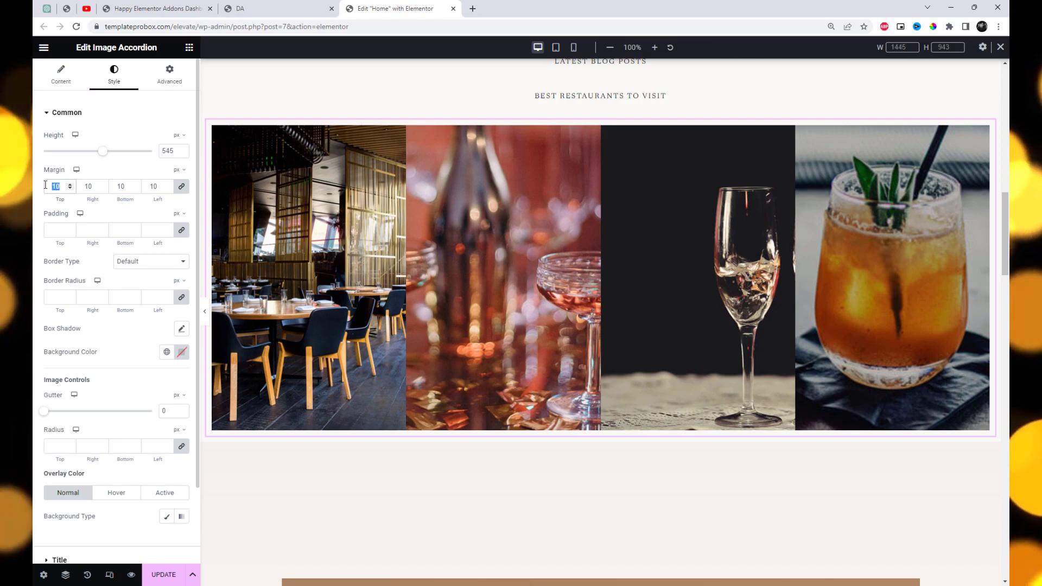
type("5")
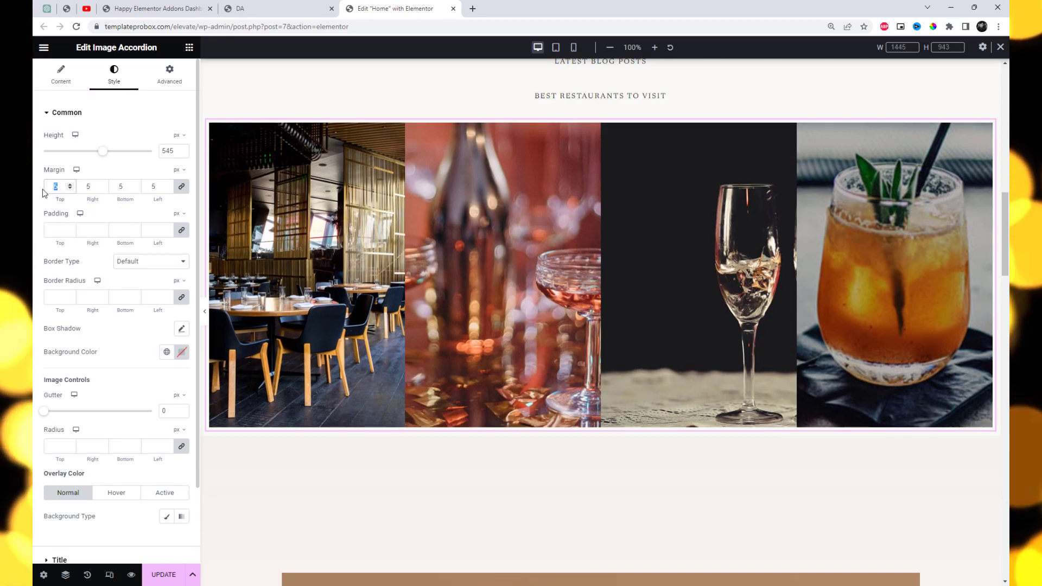
key("BackSpace")
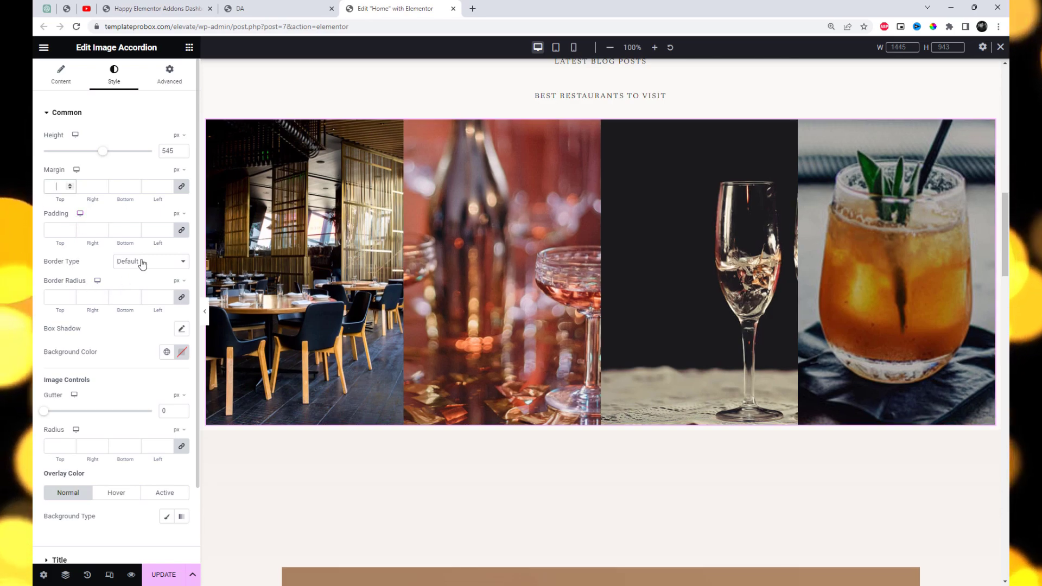
Set the accordion's common background color to a near-white, about #FFFAFA
left_click(182, 353)
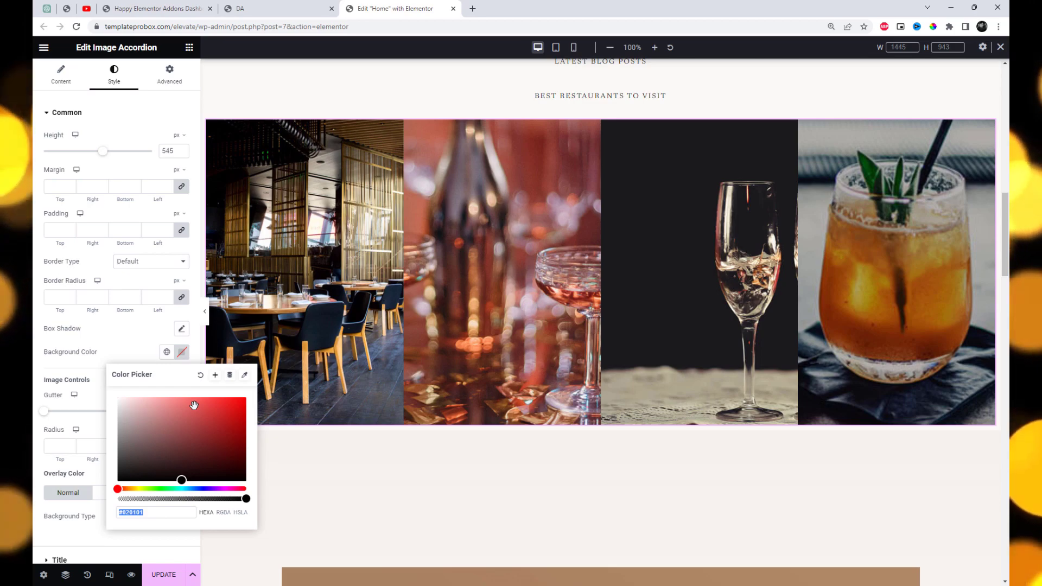
left_click(205, 428)
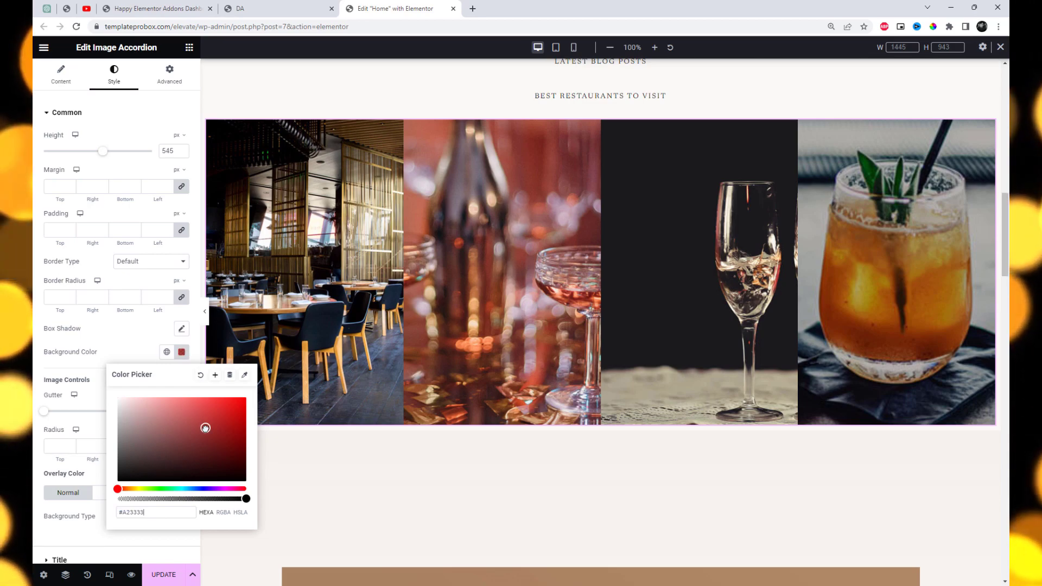
left_click_drag(206, 429, 119, 398)
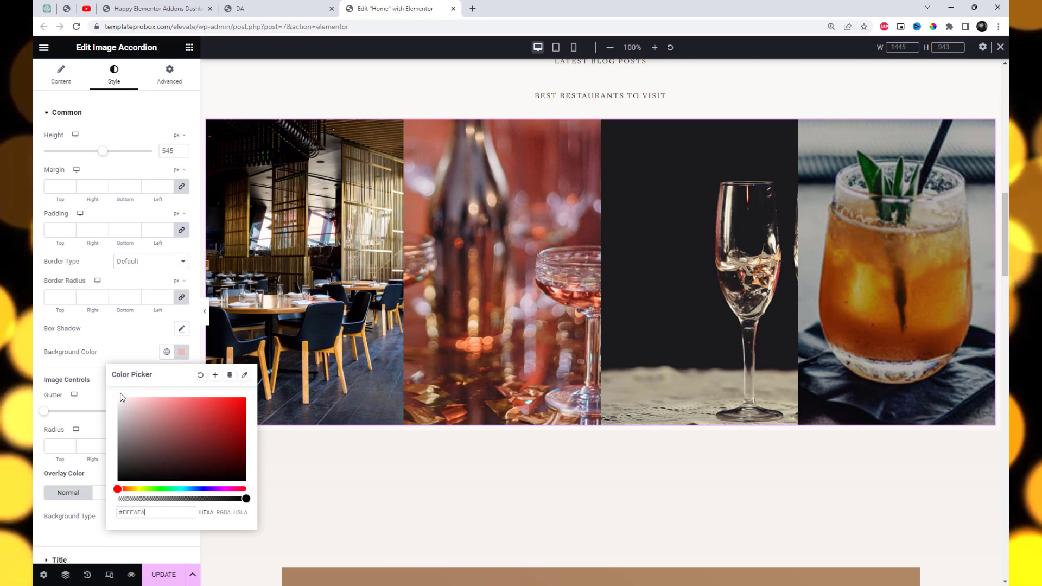
left_click(148, 343)
Give the normal-state image overlay a gradient background with the global Theme Color 1 as its first color
scroll(173, 406, "down", 2)
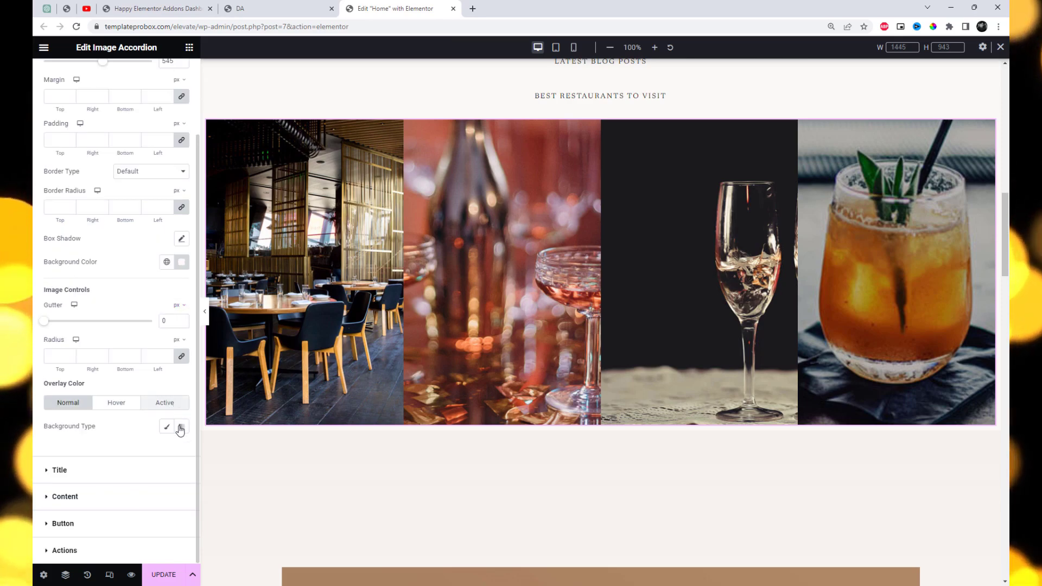
left_click(167, 427)
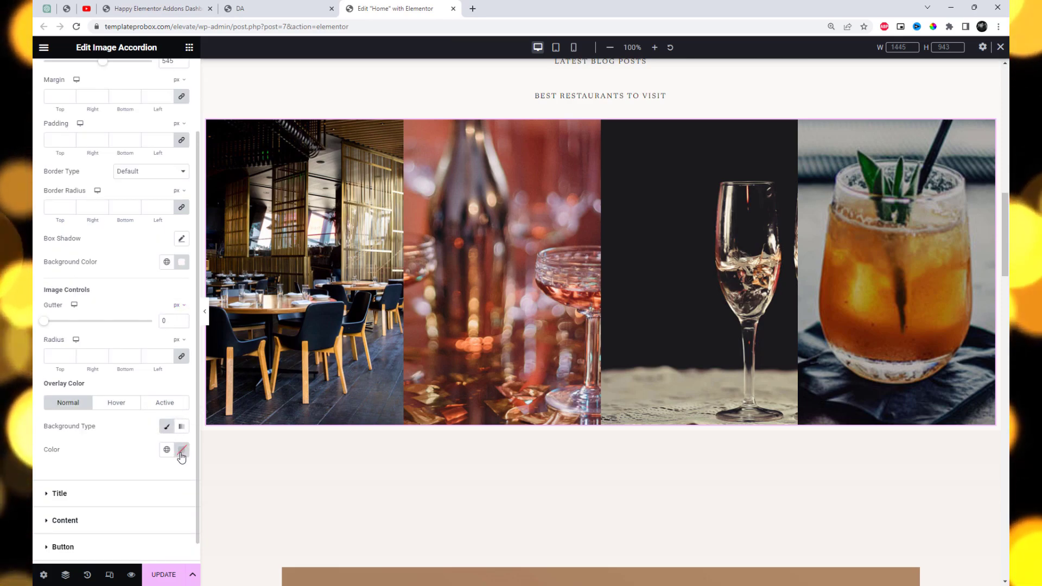
left_click(182, 450)
left_click(181, 450)
left_click(181, 427)
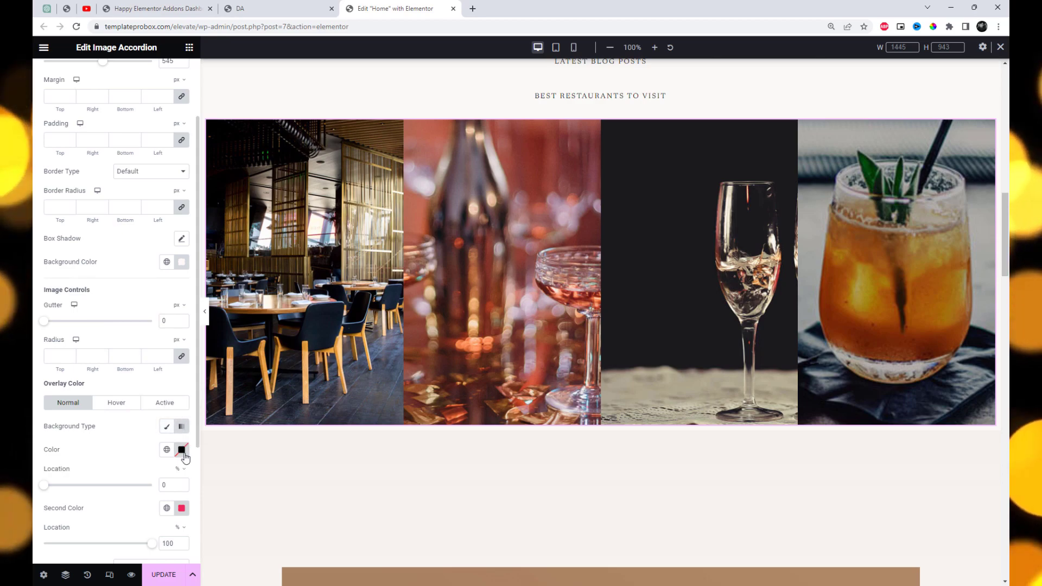
left_click(181, 450)
left_click(182, 450)
left_click(167, 450)
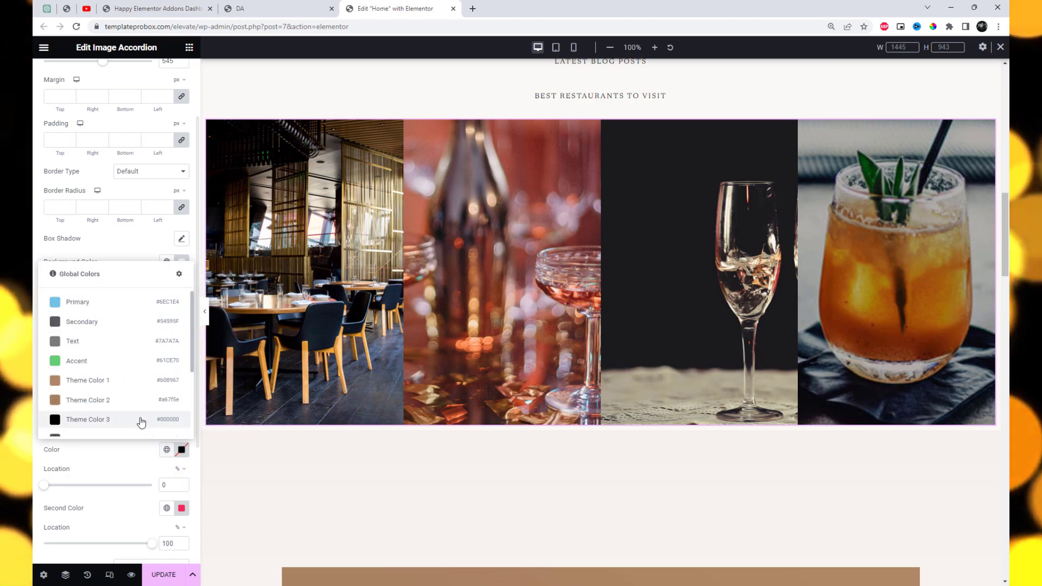
left_click(132, 384)
Set the overlay gradient's second color to a highly transparent grey-brown, about #6F655D21
left_click(166, 508)
left_click(131, 458)
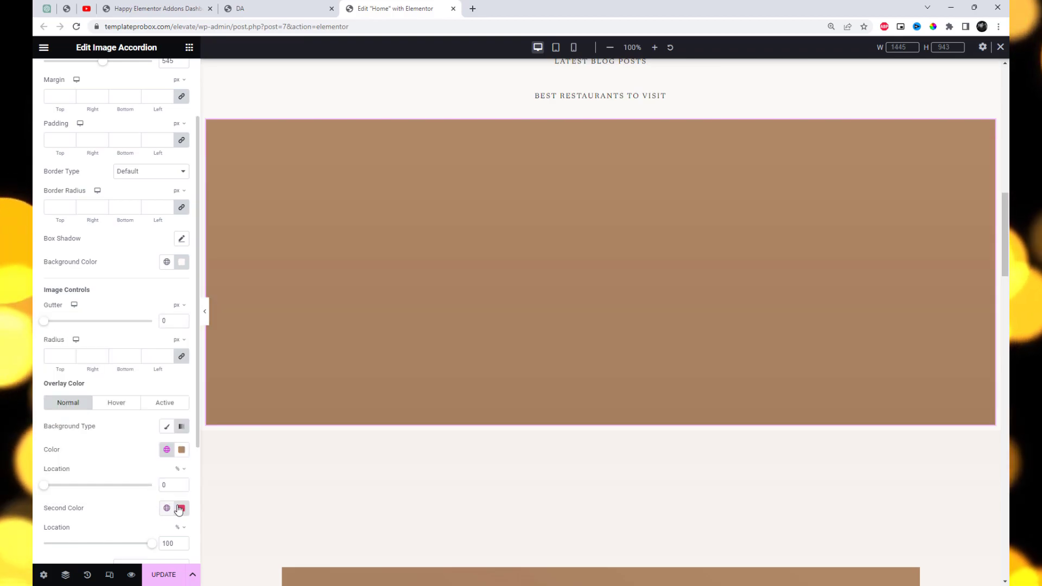
left_click(182, 508)
left_click_drag(200, 466, 145, 466)
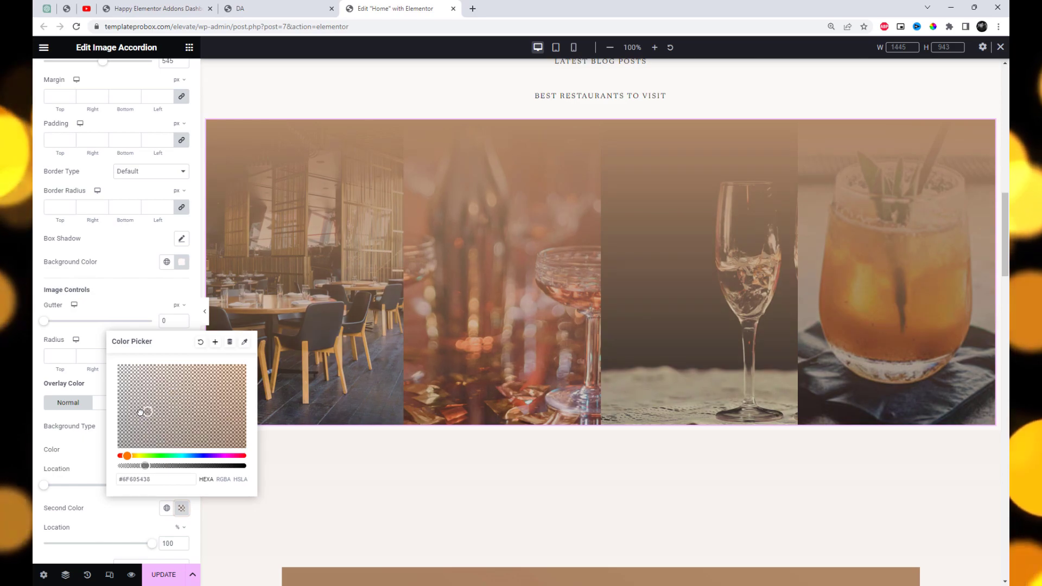
left_click(138, 413)
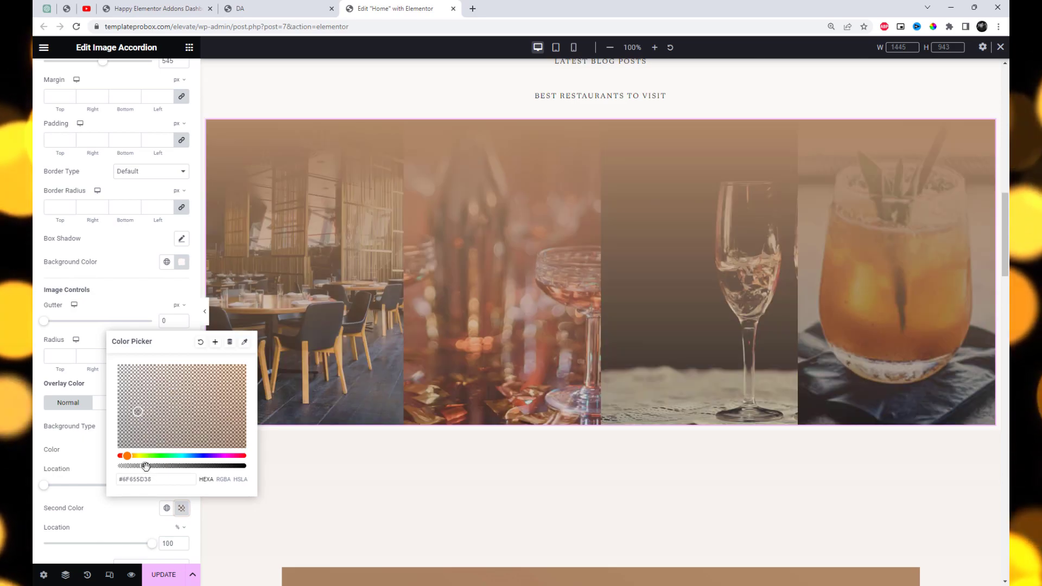
left_click_drag(145, 465, 117, 466)
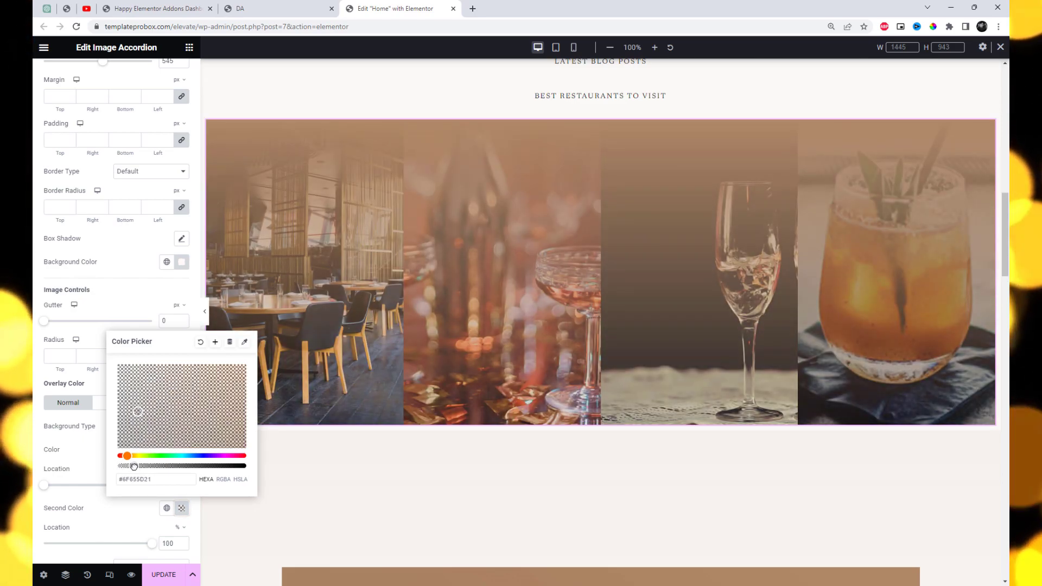
left_click(116, 312)
Set the font size of the accordion titles to about 25 px in their typography settings
scroll(134, 404, "down", 2)
scroll(134, 404, "down", 2)
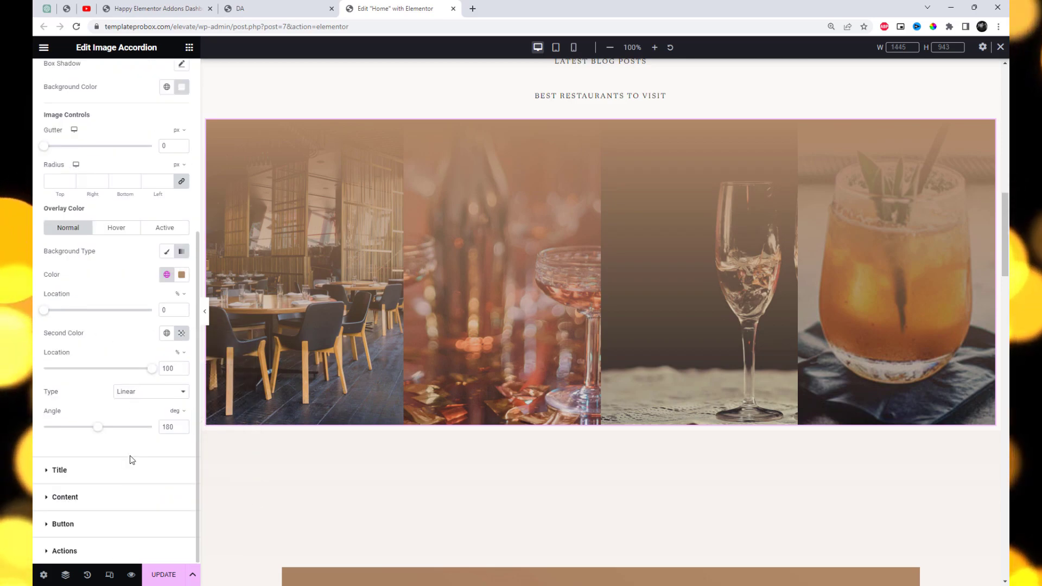
left_click(111, 469)
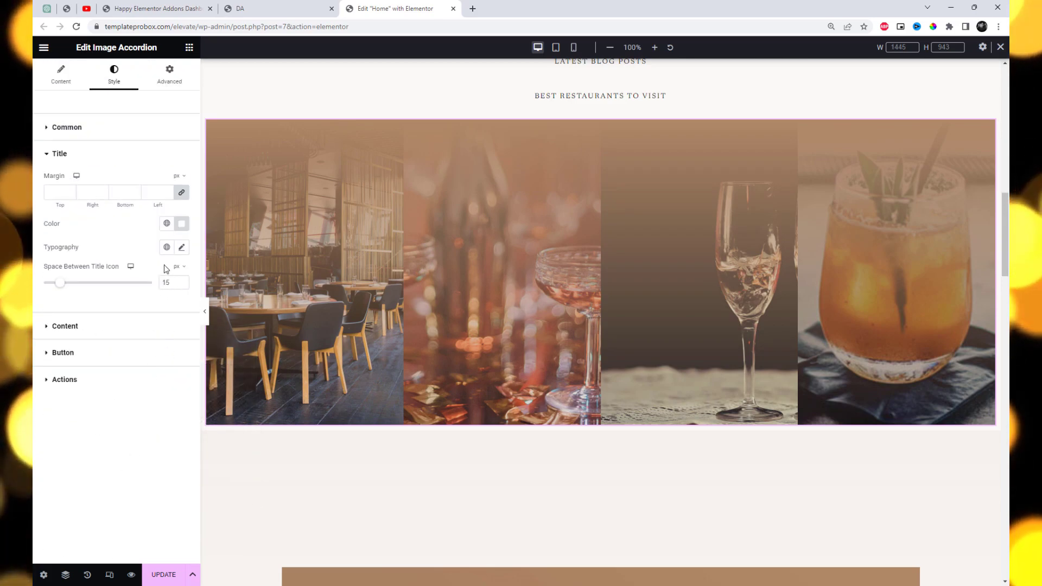
left_click(181, 247)
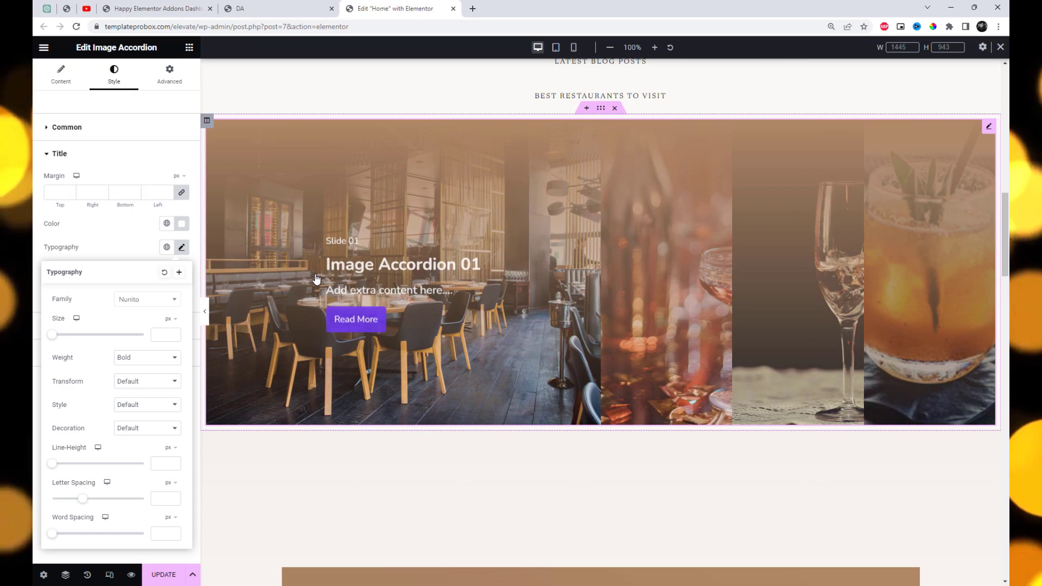
left_click_drag(53, 340, 64, 341)
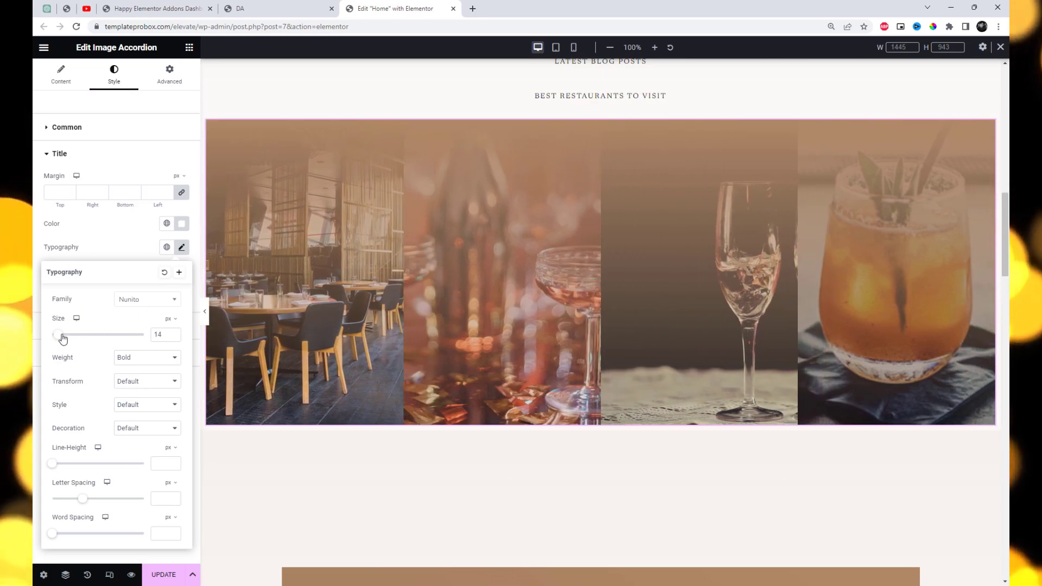
left_click_drag(63, 340, 66, 341)
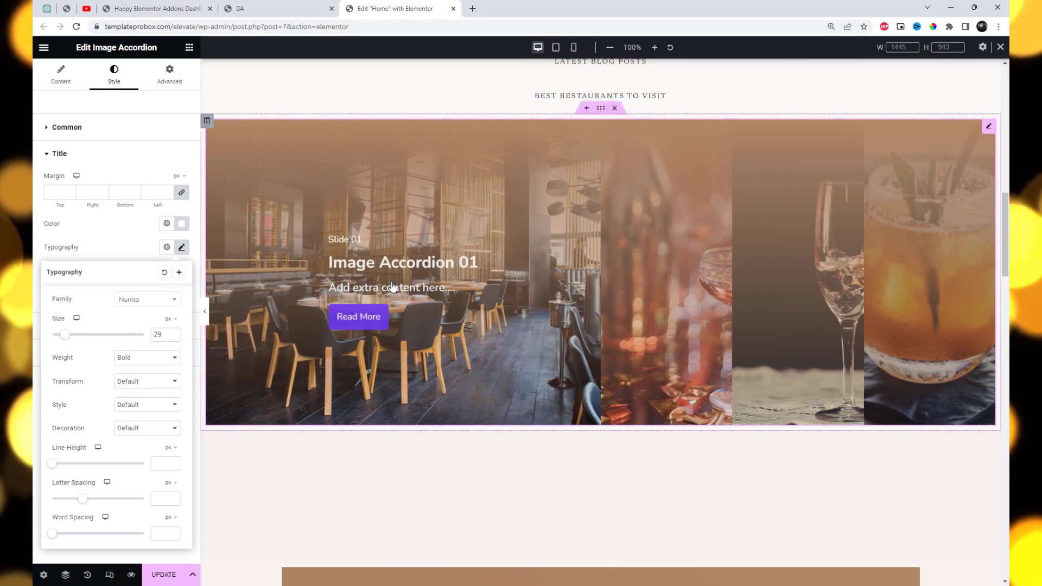
left_click_drag(67, 341, 65, 341)
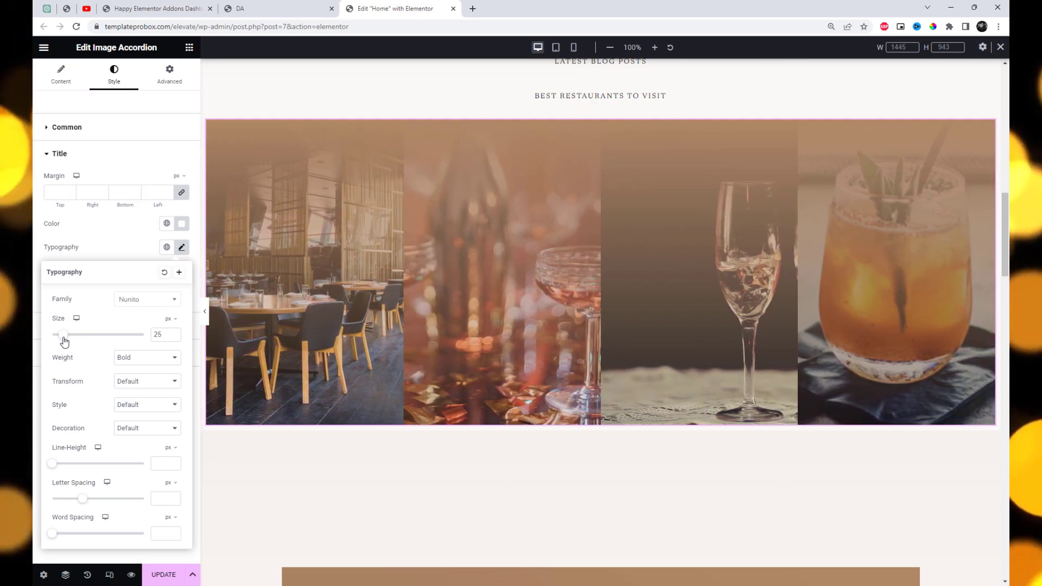
Set the normal-state background of the accordion's button to the brown global theme color
left_click(136, 252)
left_click(118, 327)
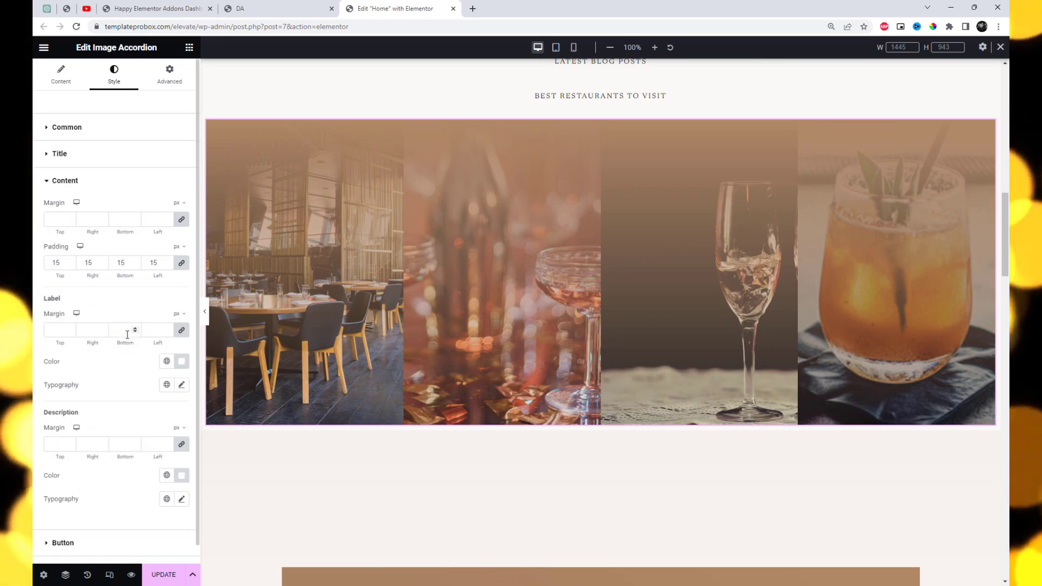
left_click(120, 523)
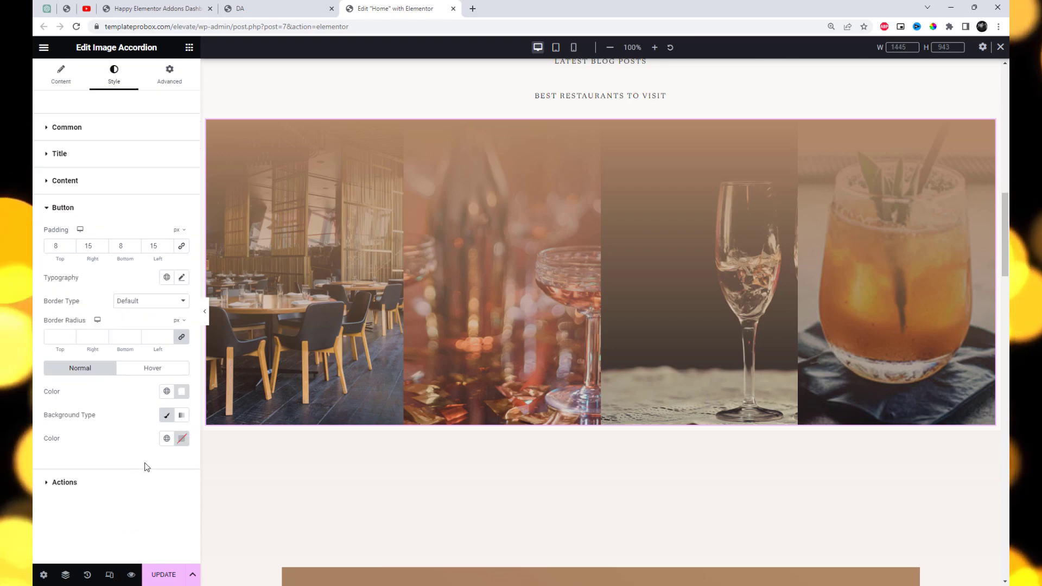
left_click(170, 443)
left_click(116, 380)
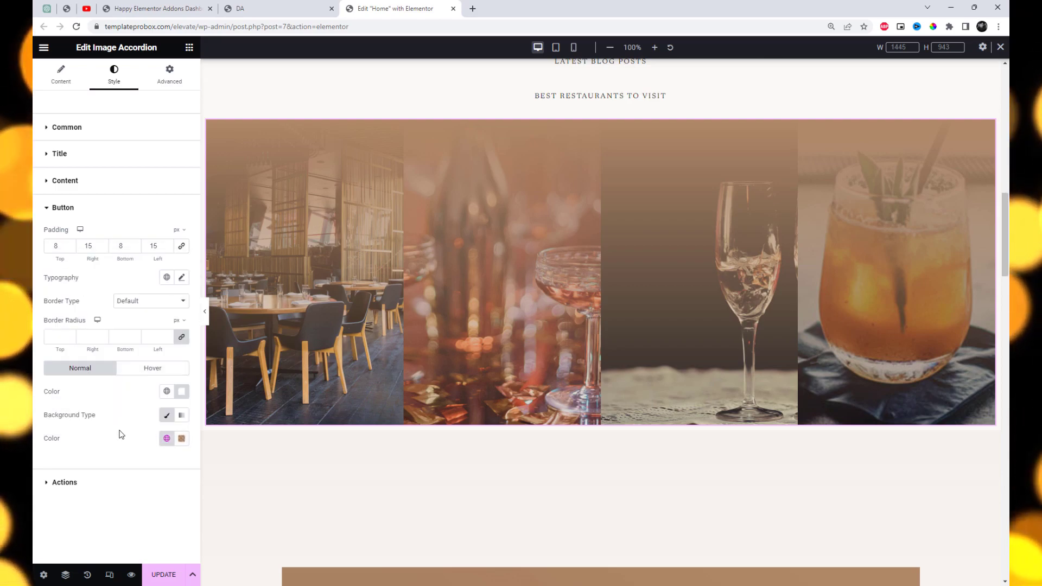
Set the button's hover-state background to dark brown #372414 and its hover text color to light pink
left_click(159, 369)
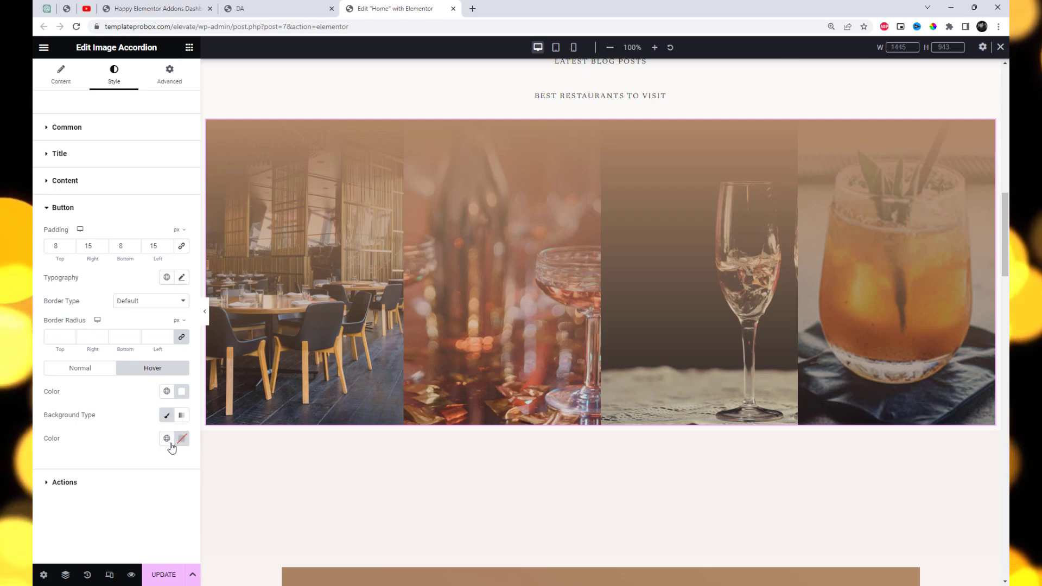
left_click(170, 443)
left_click(120, 383)
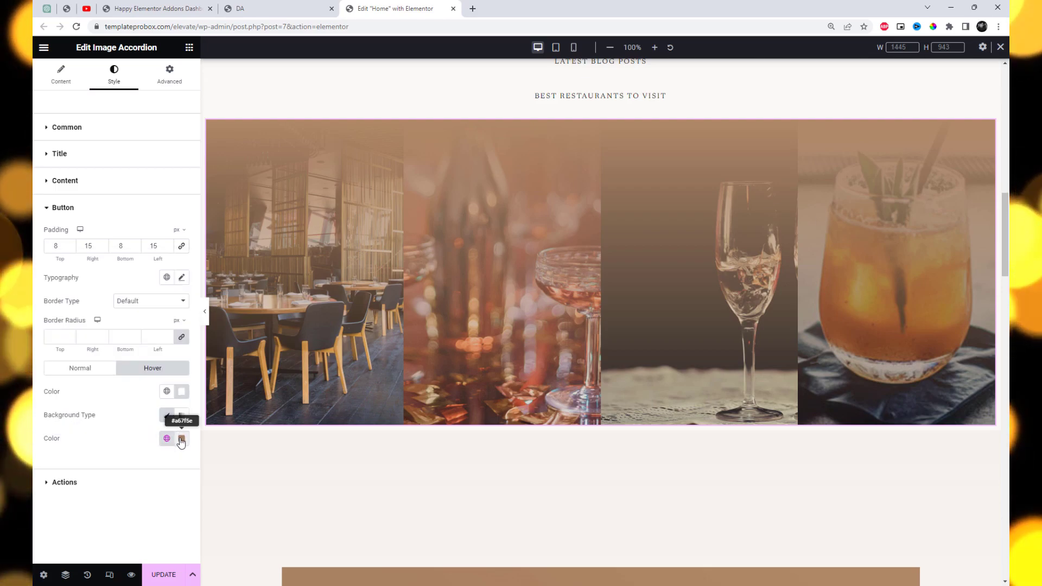
left_click(181, 440)
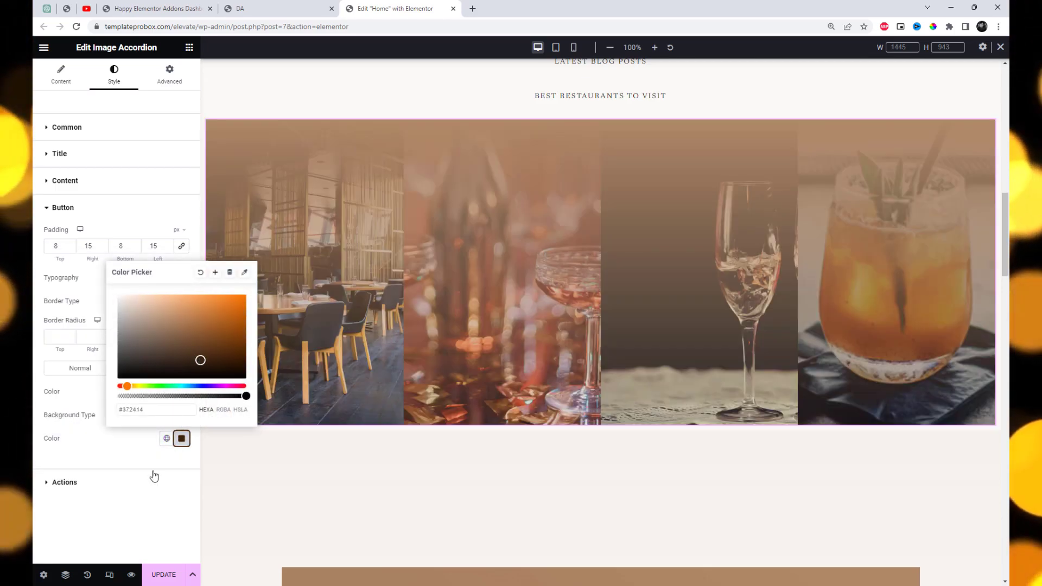
left_click(161, 469)
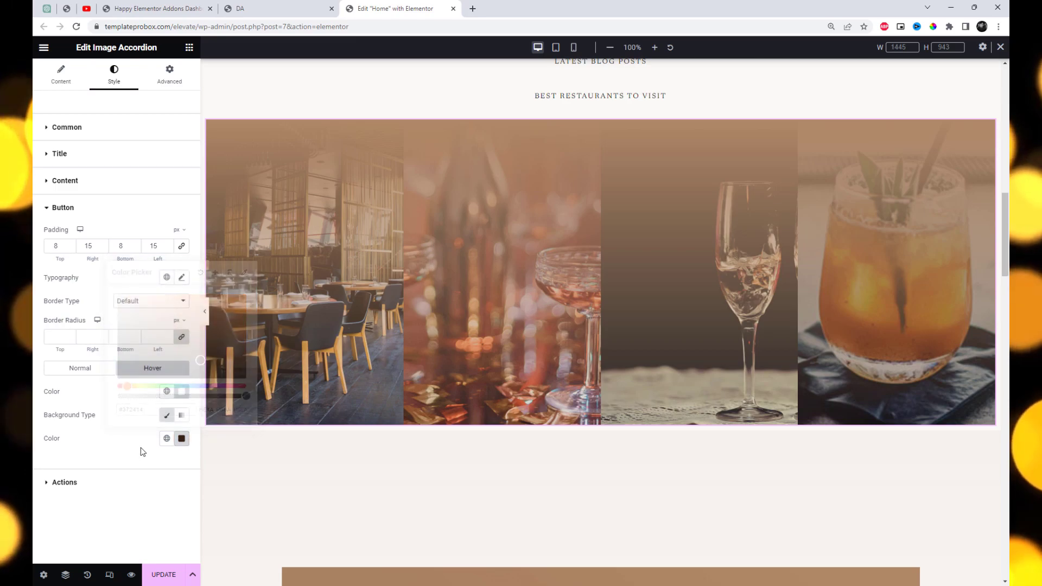
left_click(182, 392)
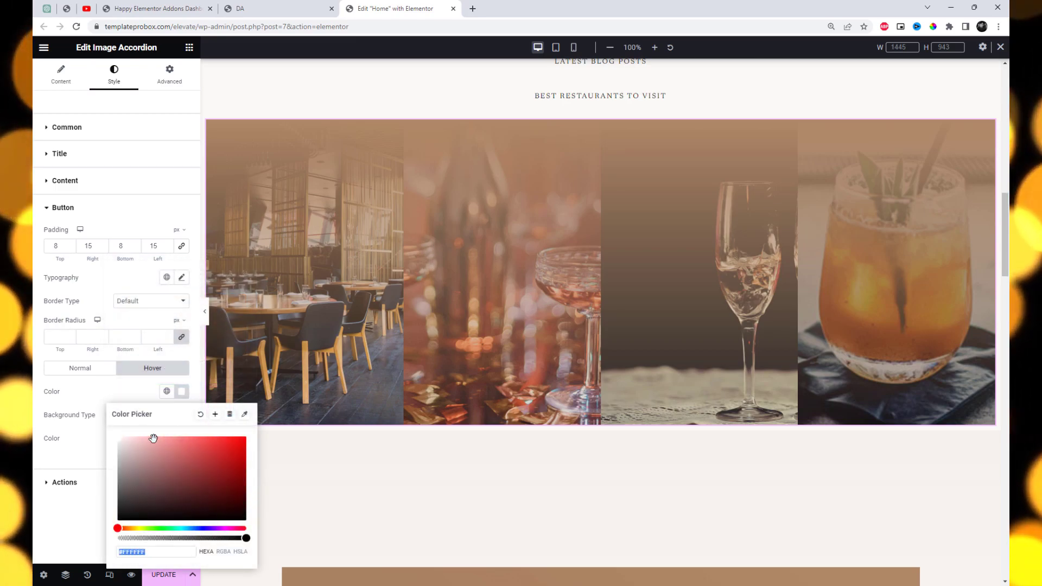
left_click(85, 458)
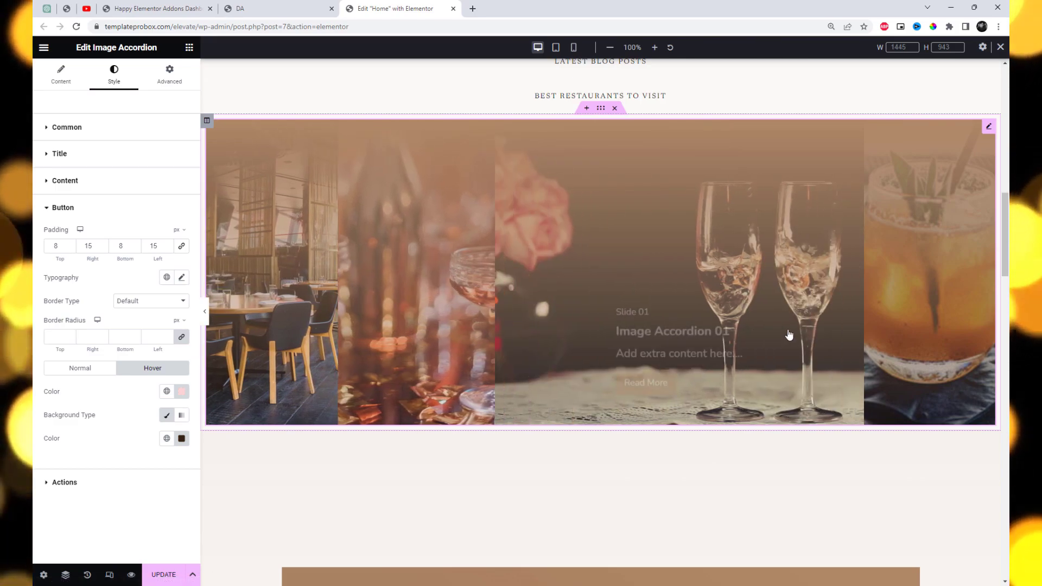
Change the first color of the normal-state image overlay gradient to near-black, about #0C0804
left_click(122, 136)
scroll(136, 483, "down", 2)
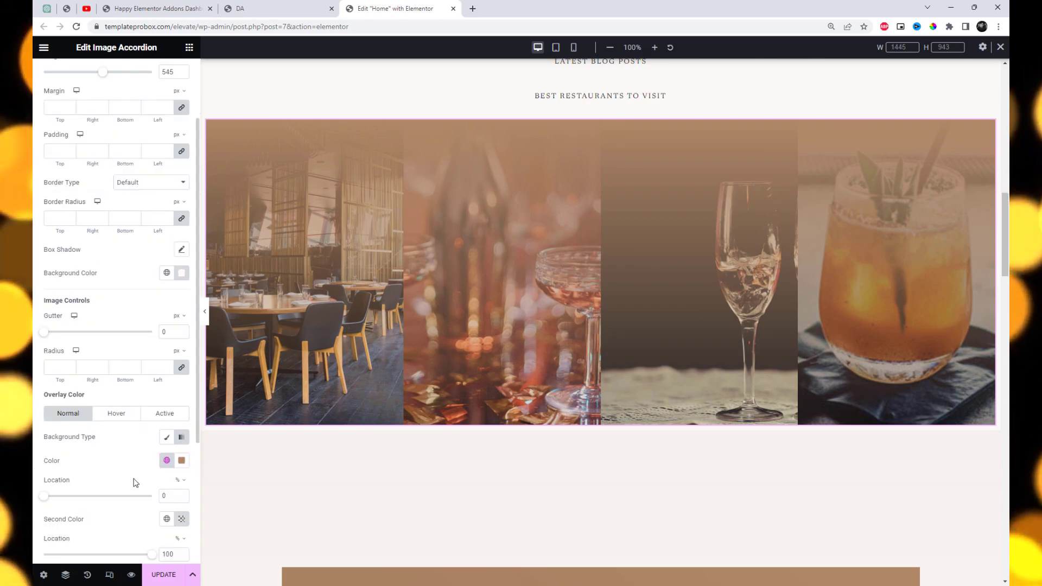
left_click(181, 461)
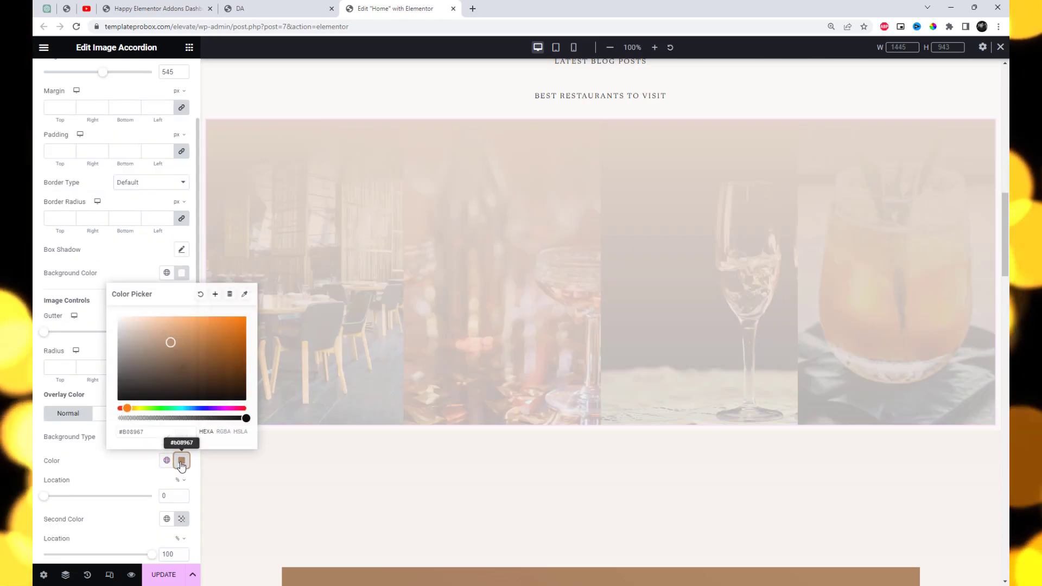
left_click_drag(186, 372, 201, 396)
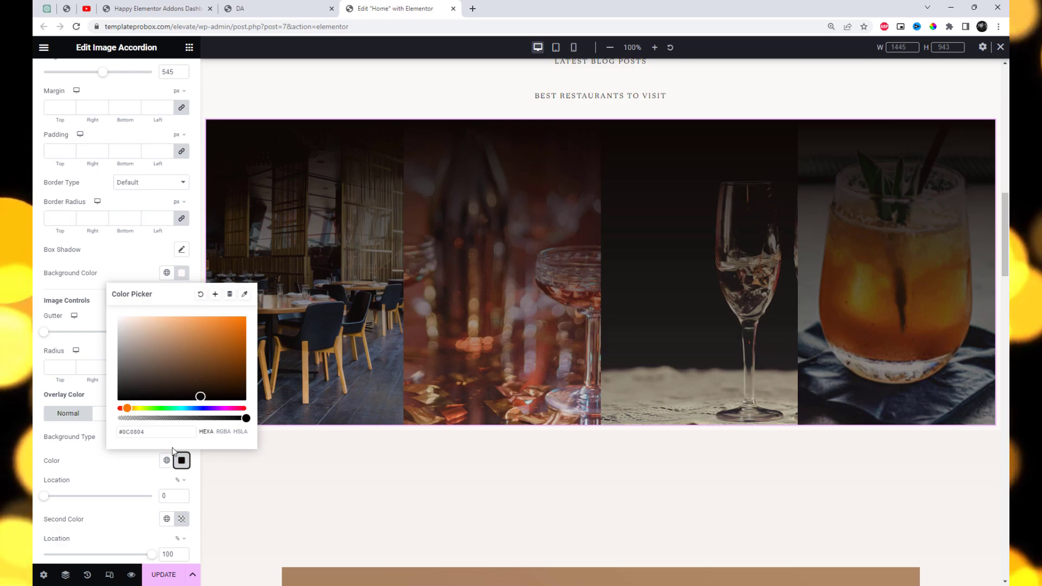
left_click(129, 492)
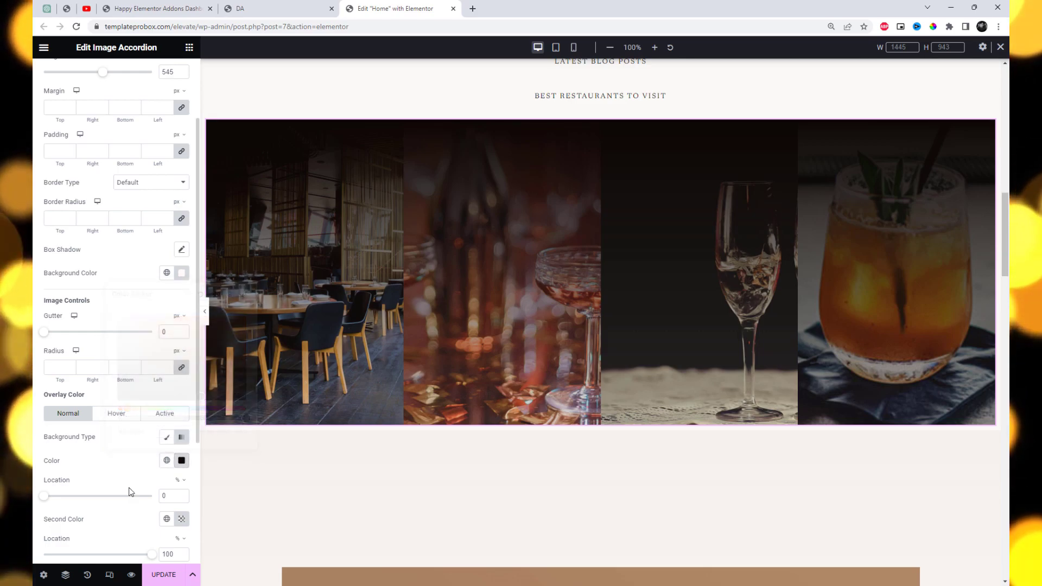
Make the overlay gradient's first color mostly transparent, about #0C080447, and save the page update
scroll(187, 463, "down", 3)
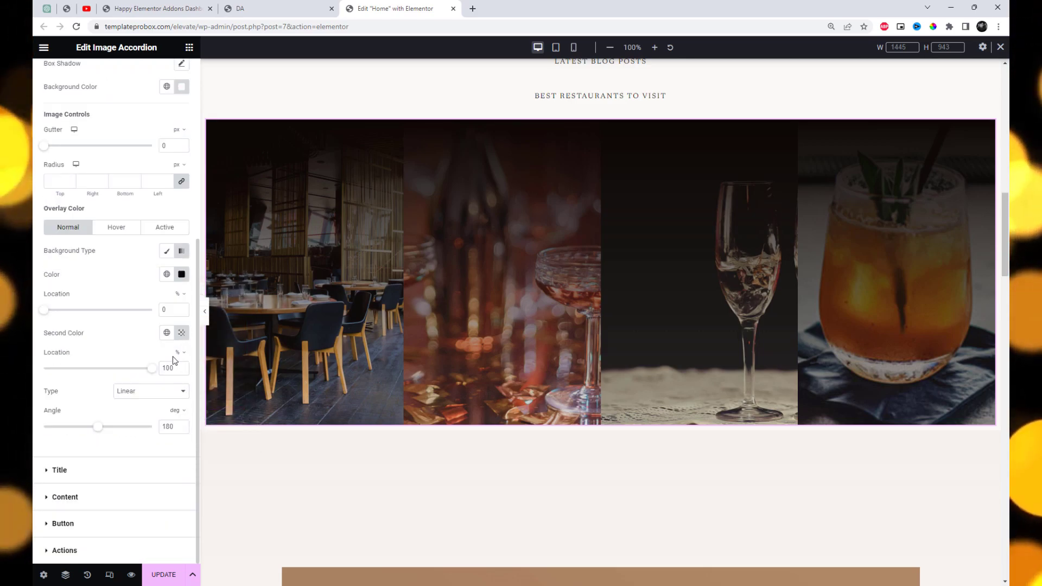
left_click(182, 276)
left_click_drag(182, 421, 154, 424)
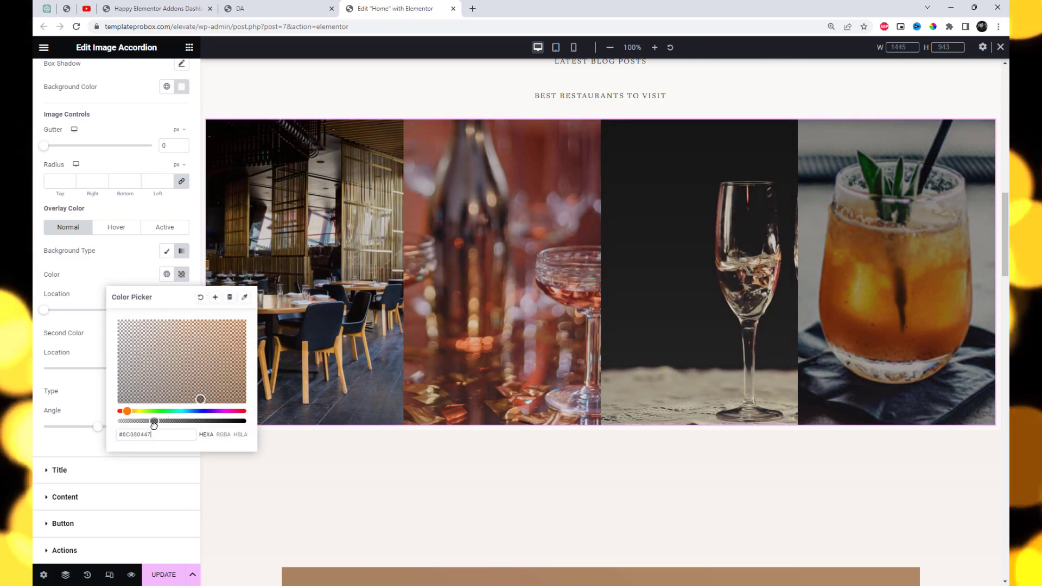
left_click(98, 288)
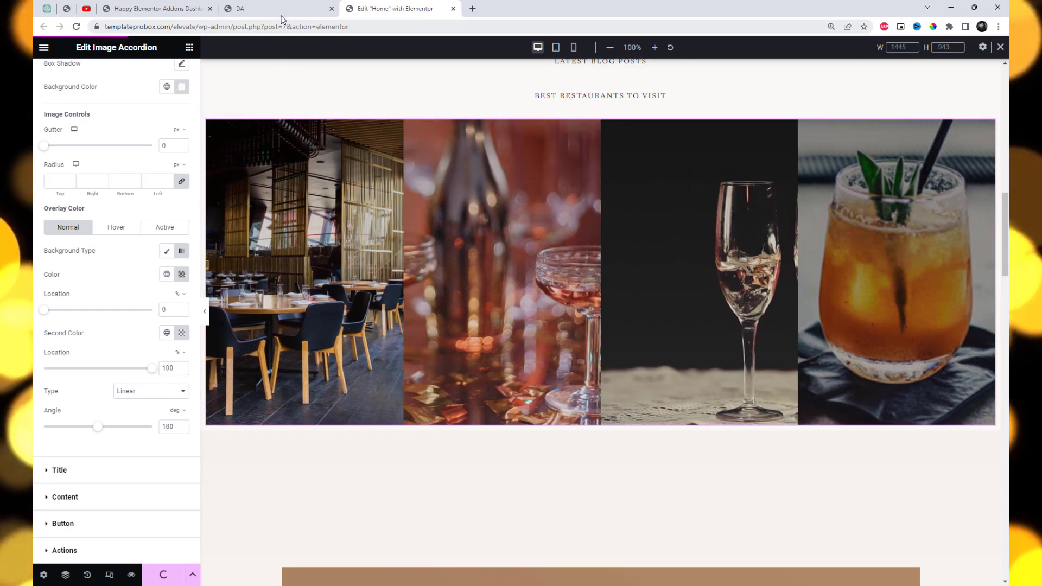
Reload the live home page and check how each accordion image expands with its text and Read More button
left_click(279, 9)
left_click(286, 24)
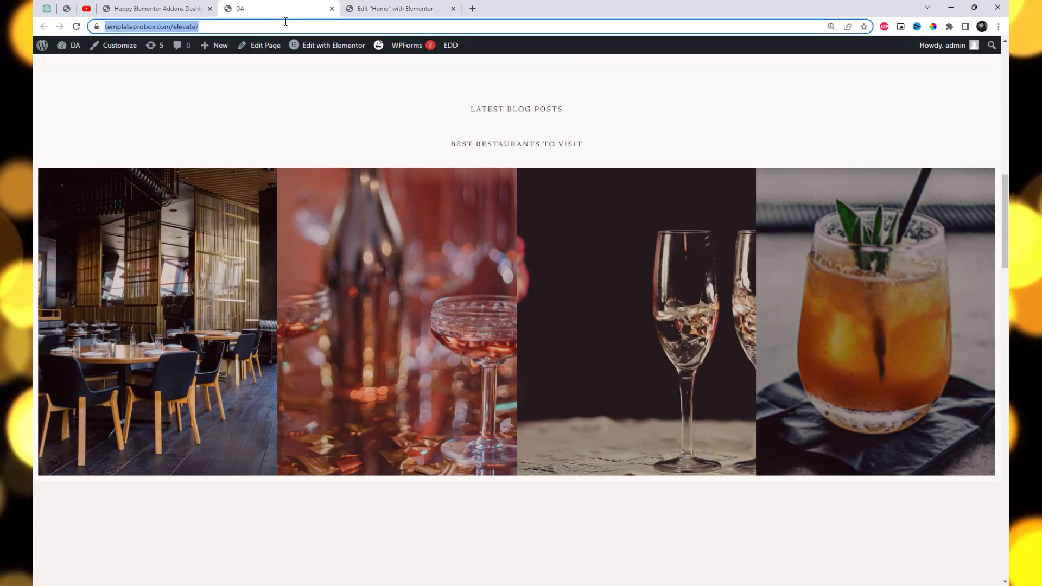
key("Return")
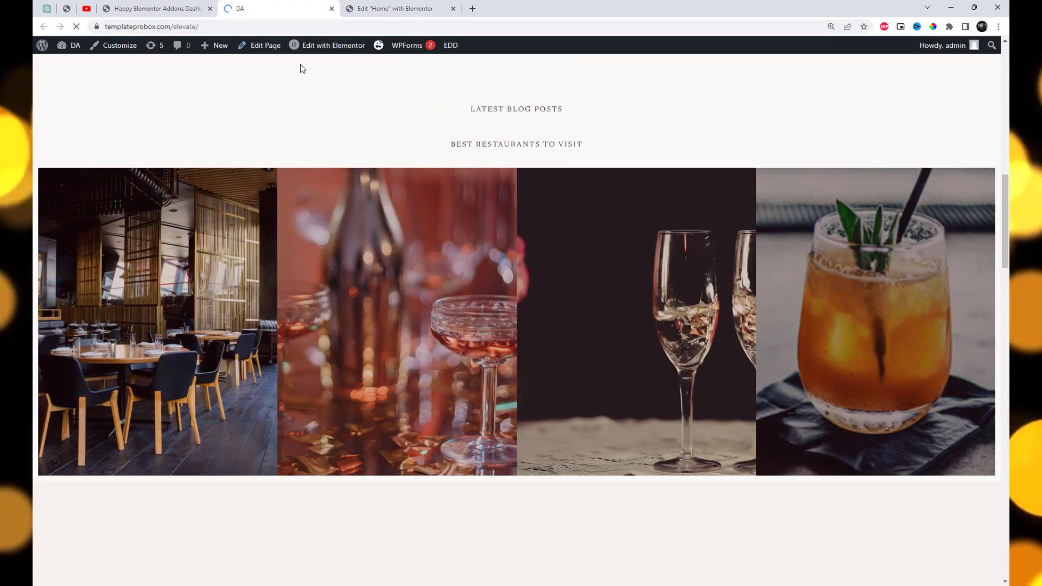
mouse_move(212, 304)
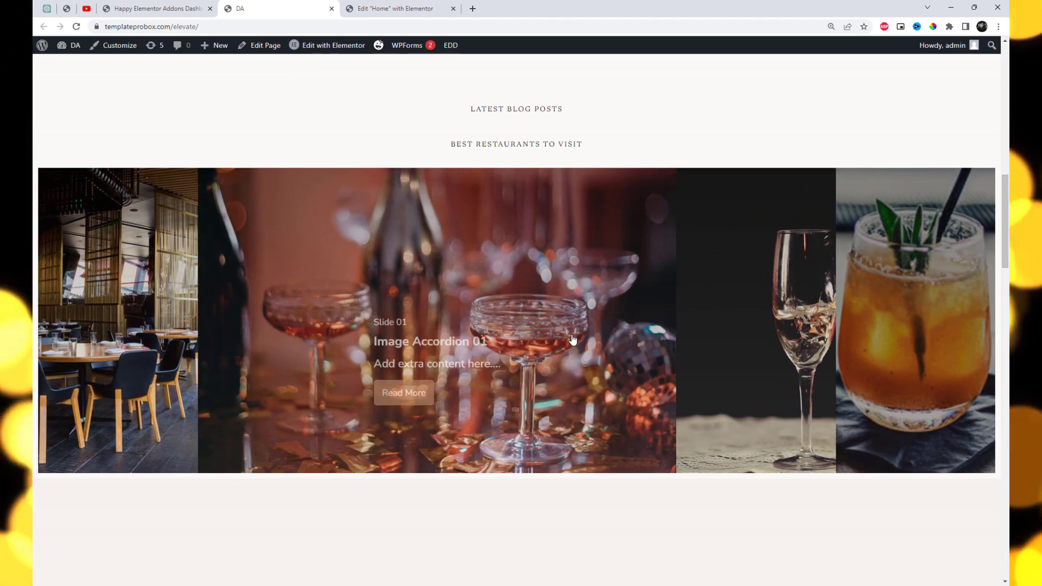
mouse_move(954, 372)
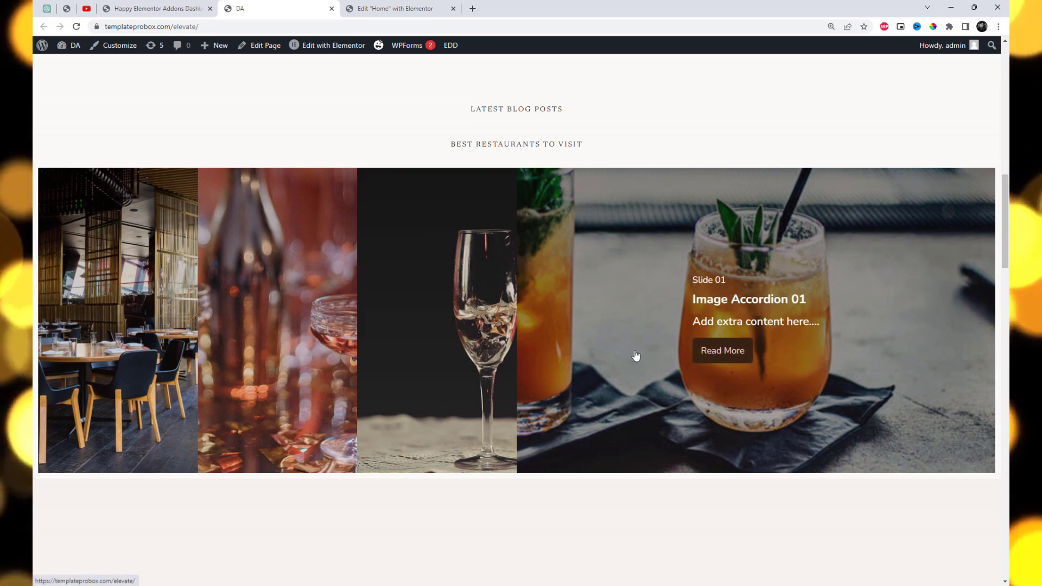
mouse_move(286, 360)
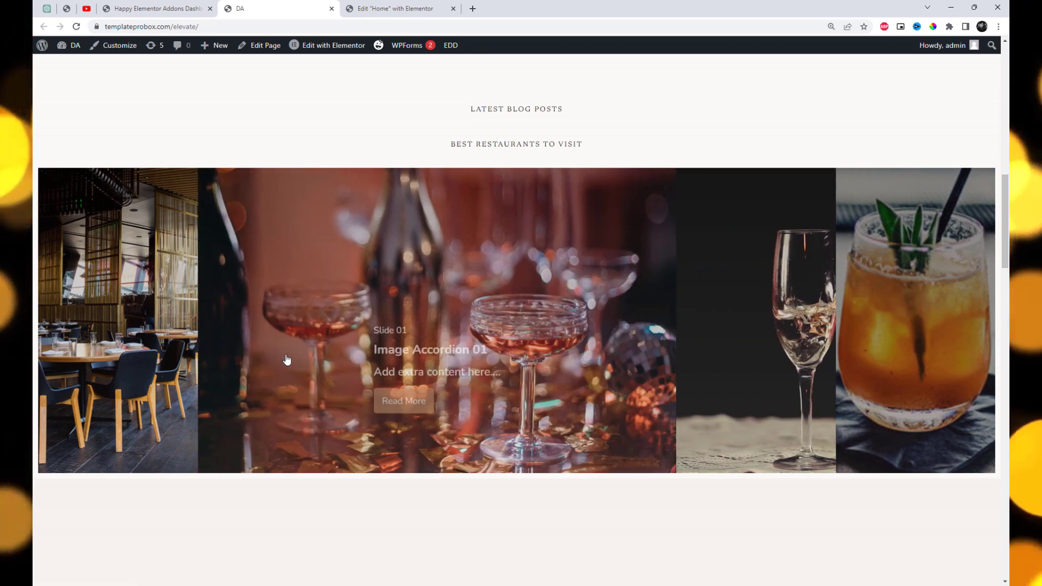
mouse_move(254, 371)
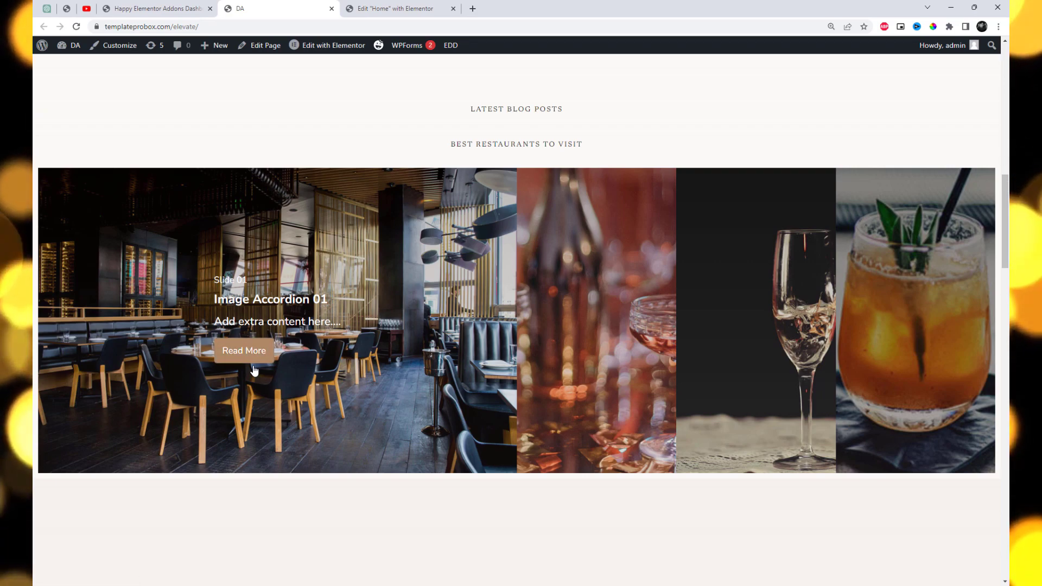
mouse_move(742, 389)
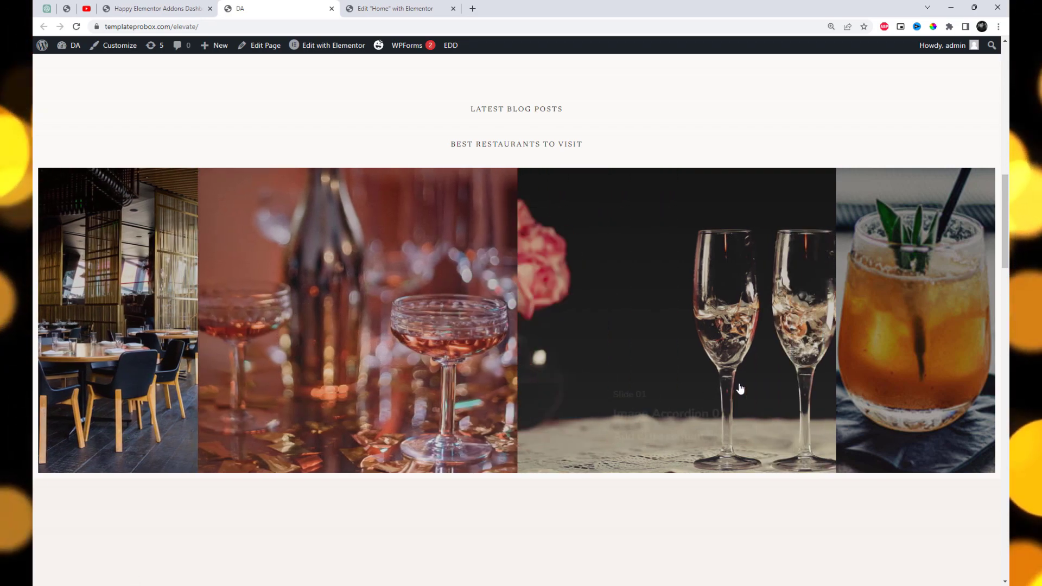
mouse_move(851, 404)
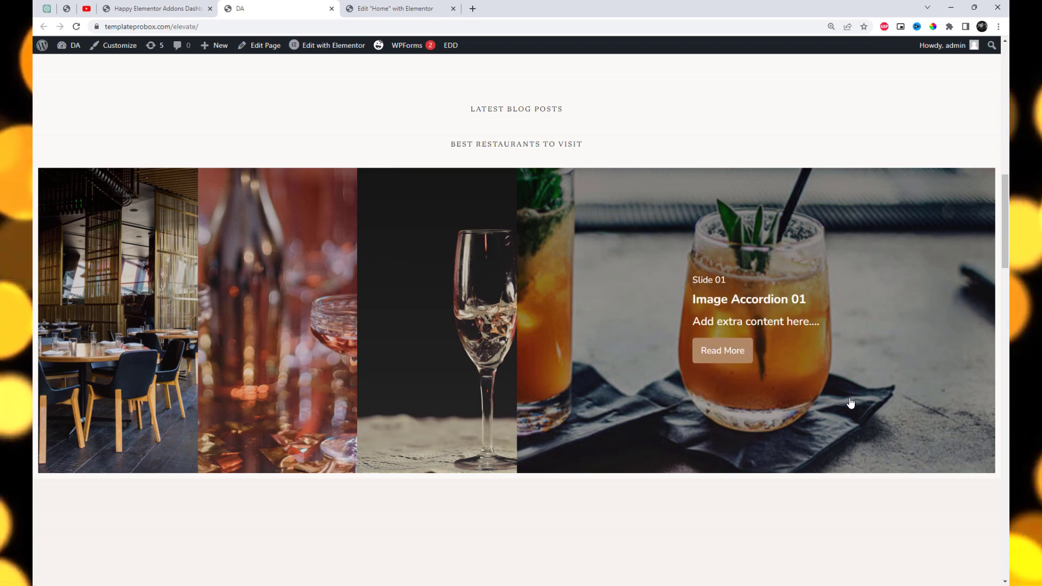
mouse_move(490, 375)
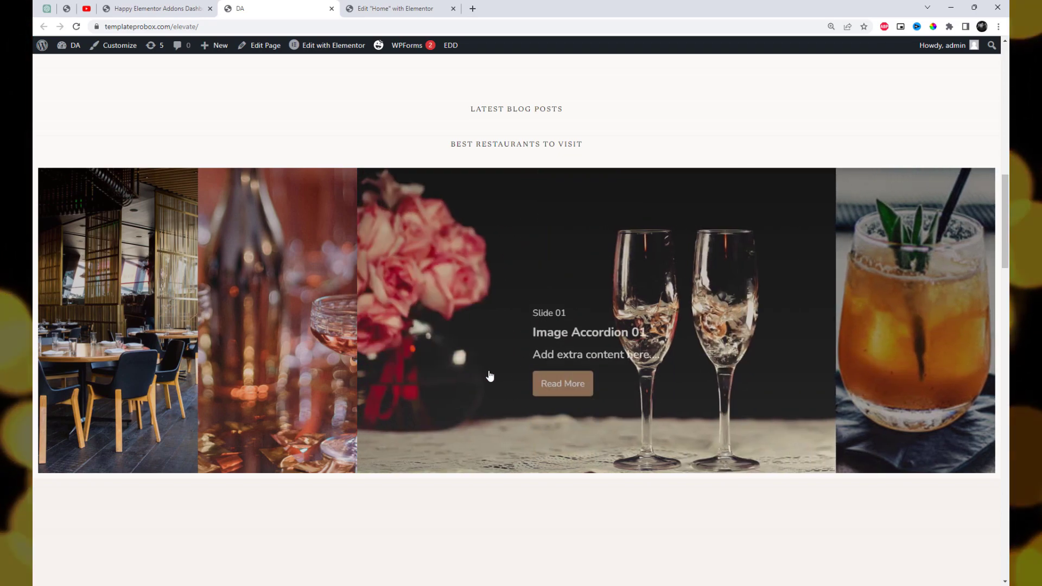